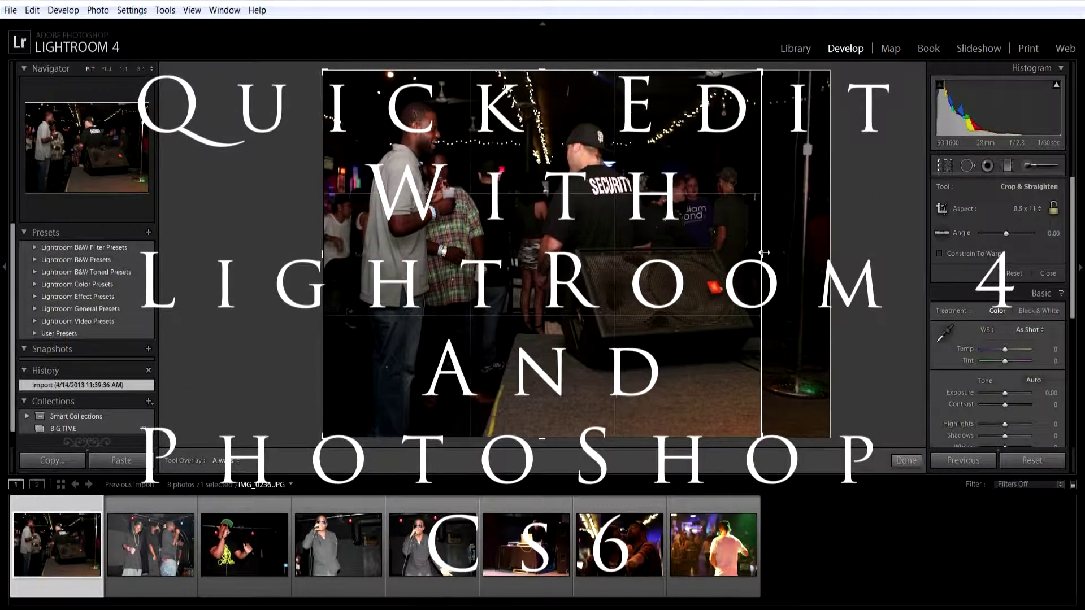
Crop the security-guard photo tighter from the top and bottom.
left_click_drag(543, 438, 542, 404)
left_click_drag(543, 69, 544, 128)
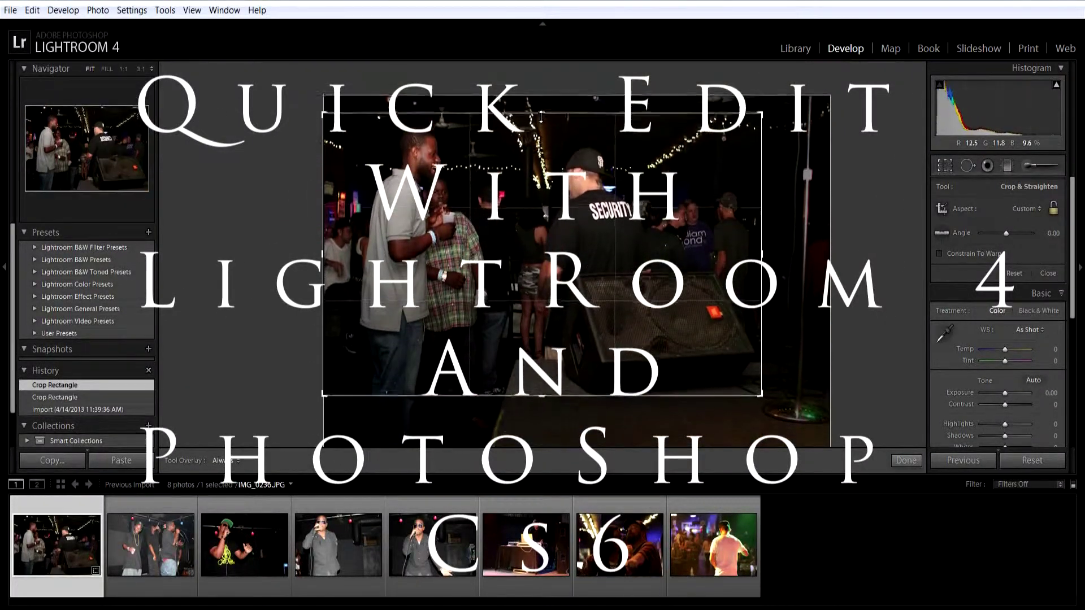
key("Return")
Cool the white balance, recover highlights, lift shadows, and adjust vibrance and saturation.
left_click_drag(1004, 243, 1009, 300)
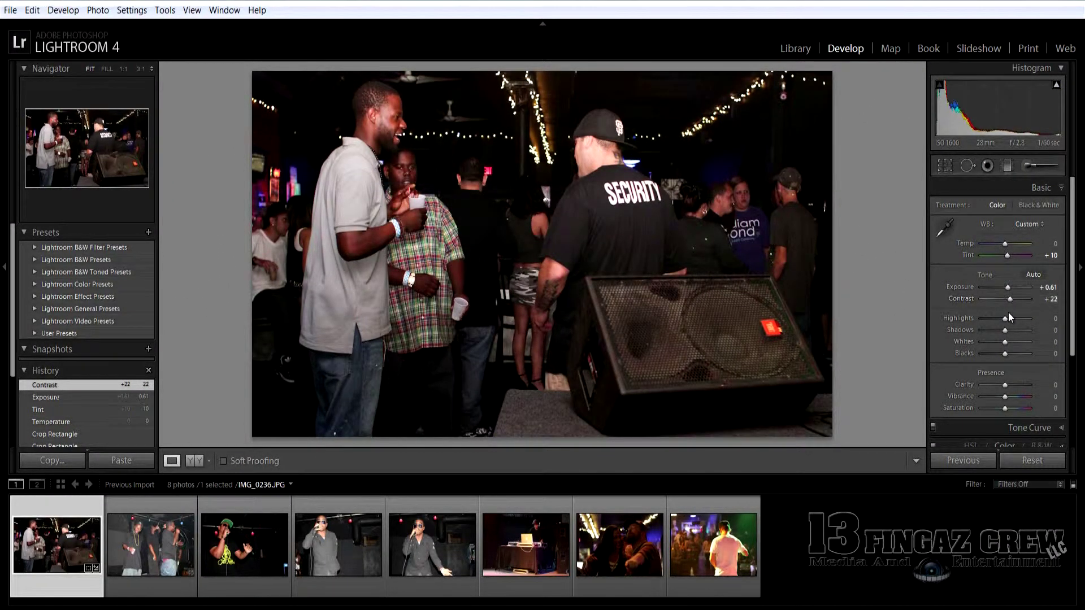
mouse_move(1004, 319)
left_mouse_down()
mouse_move(1015, 330)
mouse_move(997, 353)
mouse_move(1019, 385)
mouse_move(1000, 408)
left_mouse_up()
left_click(1072, 394)
Set sharpening, darken the edges with a vignette, then move to the next photo.
left_click(1043, 365)
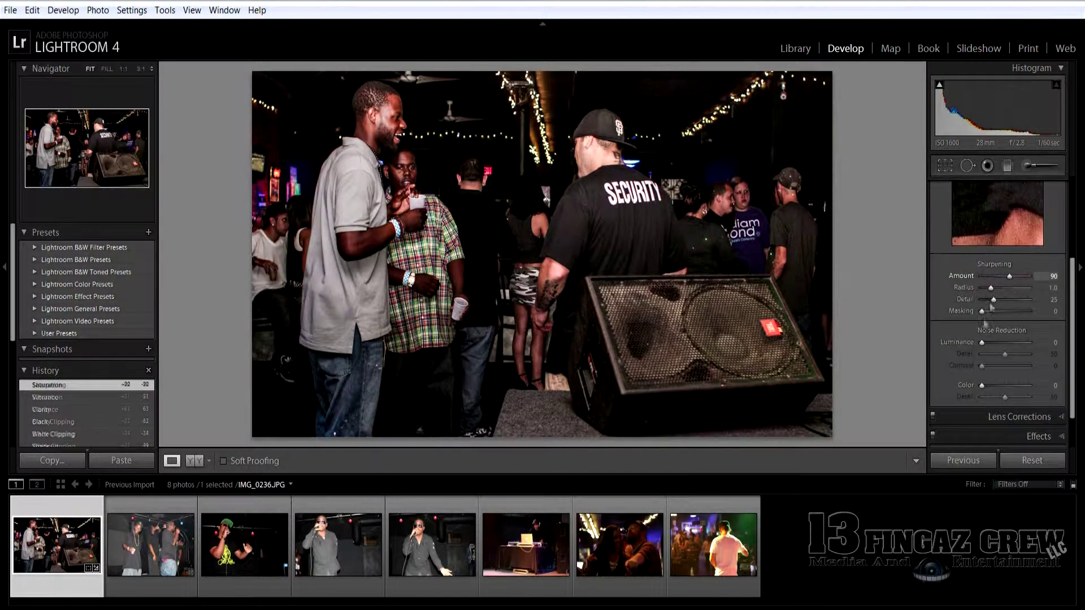
scroll(1071, 364, "down", 3)
left_click(1039, 389)
left_click_drag(1005, 288, 1000, 291)
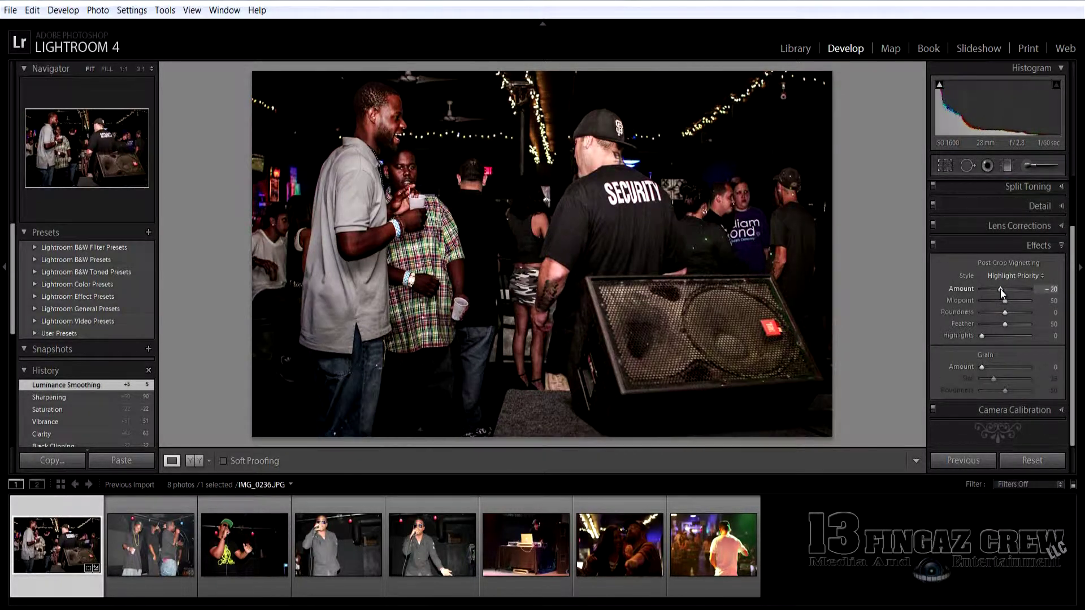
key("Right")
Crop the stage shot tightly around the three performers.
key("r")
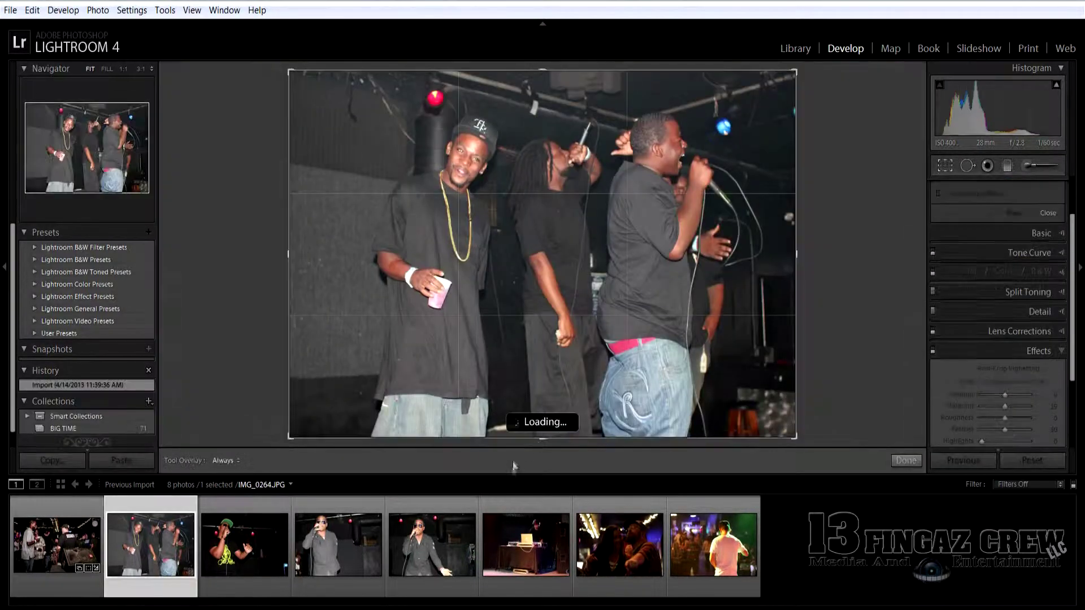
left_click_drag(541, 436, 541, 418)
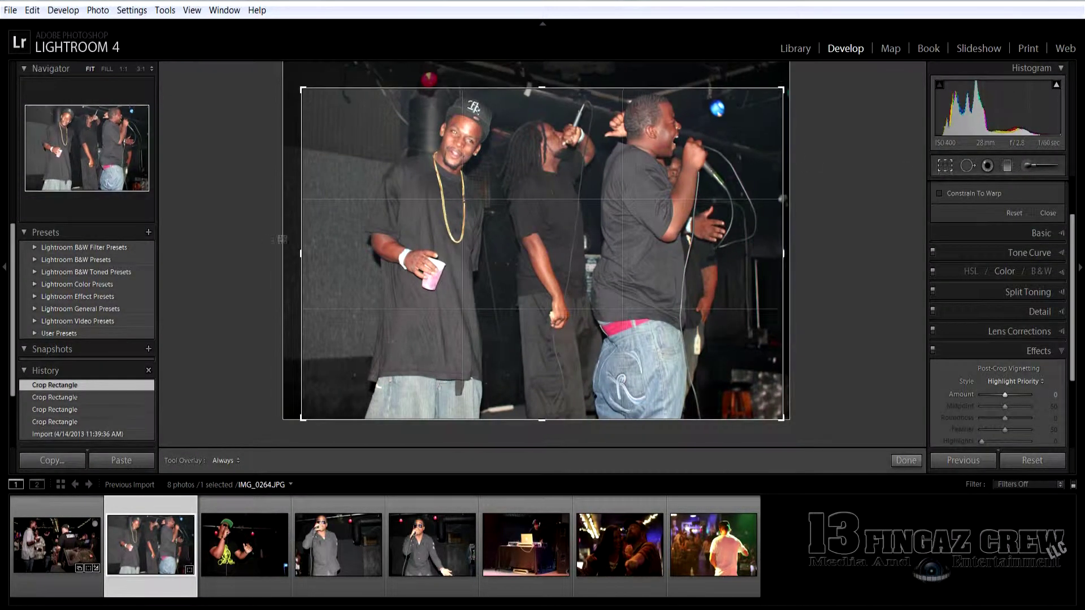
left_click_drag(298, 253, 312, 249)
key("r")
key("r")
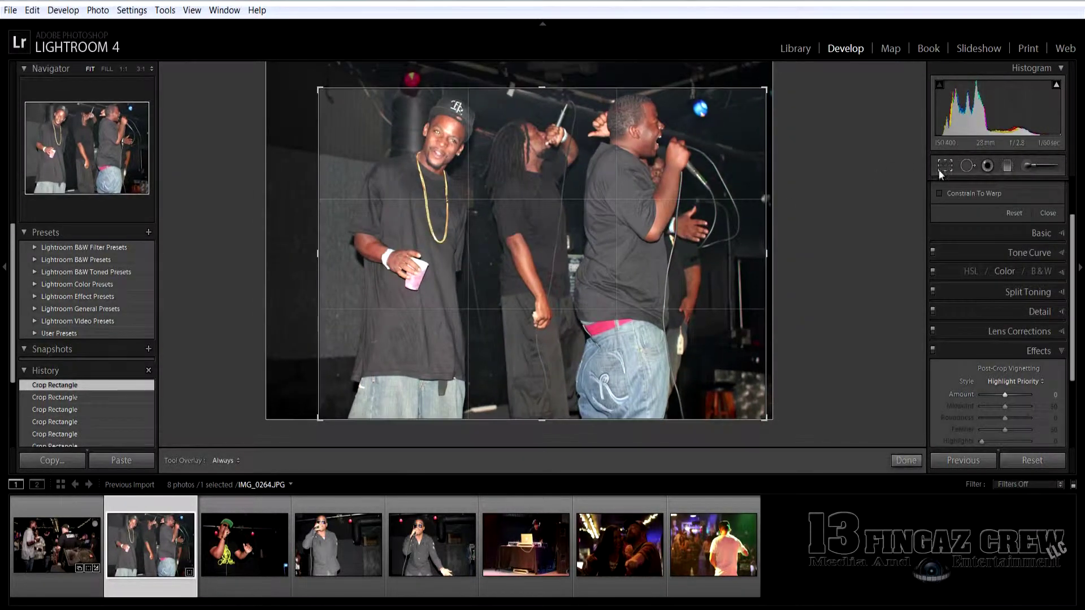
key("r")
Warm the photo, shift its tint, pull down highlights and lift shadows.
scroll(1003, 254, "up", 5)
left_click(1003, 242)
mouse_move(1005, 247)
left_mouse_down()
mouse_move(1001, 291)
mouse_move(1011, 302)
mouse_move(999, 318)
left_mouse_up()
mouse_move(1004, 330)
left_mouse_down()
mouse_move(1014, 330)
mouse_move(996, 353)
mouse_move(1021, 384)
mouse_move(1005, 408)
left_mouse_up()
Darken the edges with a vignette, then open the green-cap singer photo for cropping.
scroll(999, 338, "down", 5)
scroll(1000, 316, "down", 5)
left_click_drag(1004, 289, 1001, 290)
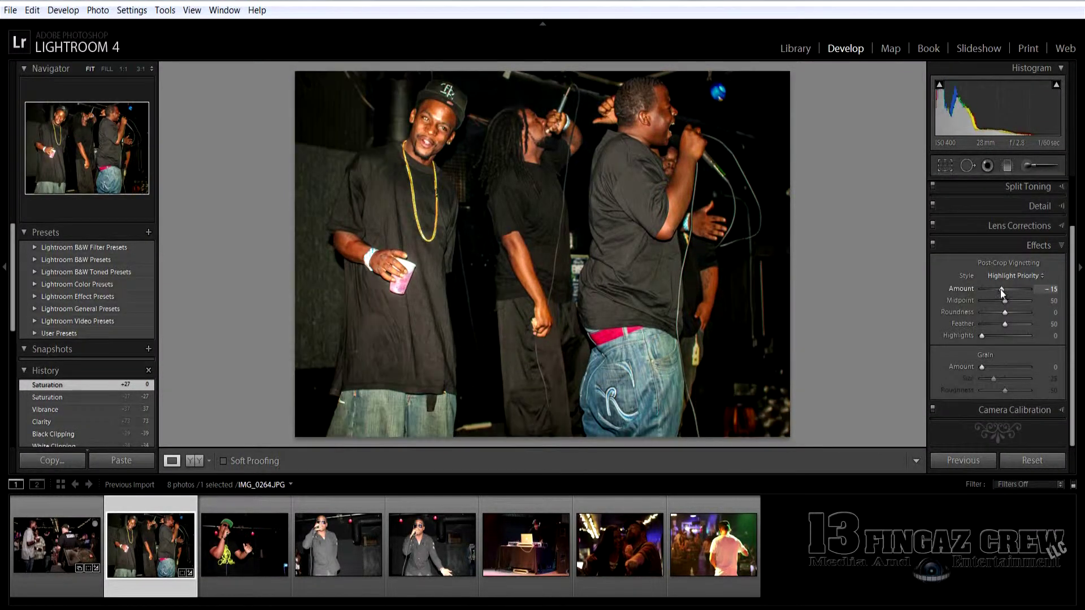
left_click(243, 542)
key("r")
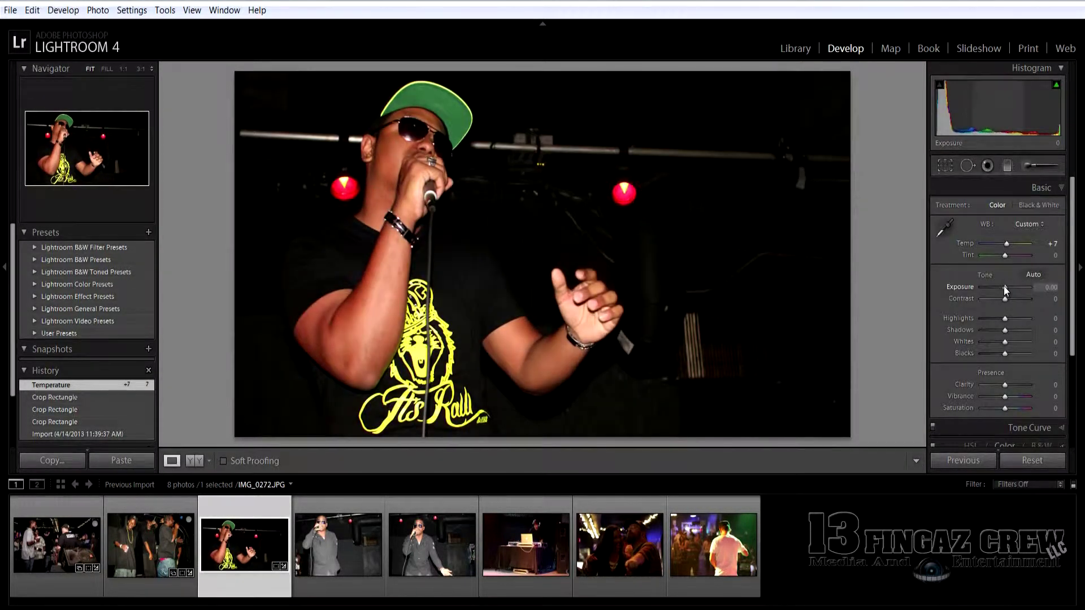
Set Highlights -7, Shadows +44, Clarity and Vibrance +59, Saturation -17, and vignette -17.
mouse_move(1004, 319)
left_mouse_down()
mouse_move(1015, 331)
mouse_move(996, 342)
left_mouse_up()
mouse_move(1004, 384)
left_mouse_down()
mouse_move(1018, 396)
mouse_move(998, 408)
left_mouse_up()
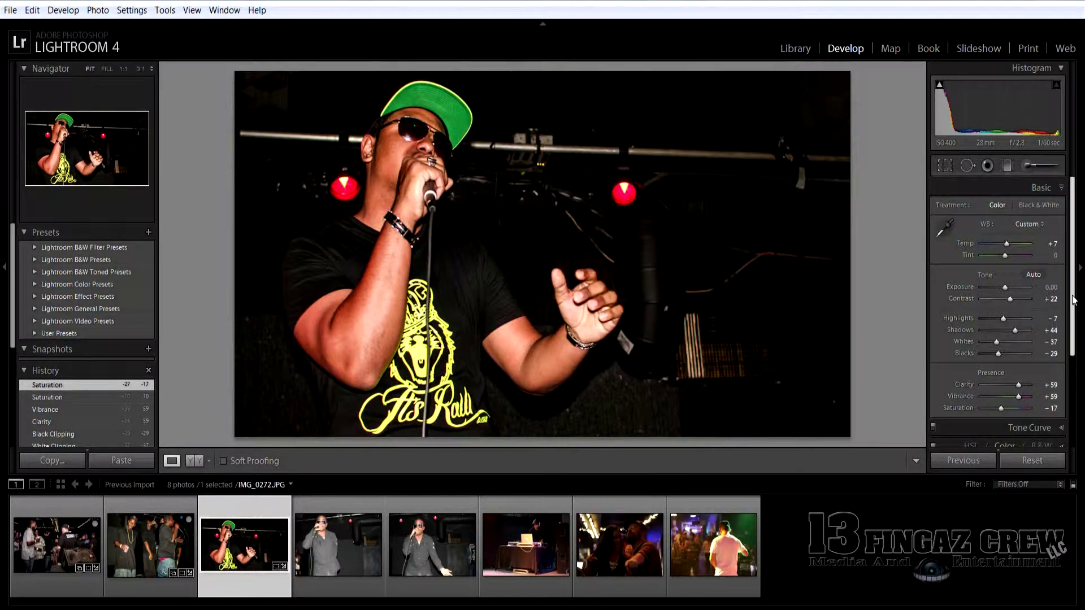
scroll(1011, 367, "down", 5)
left_click_drag(1004, 290, 1002, 290)
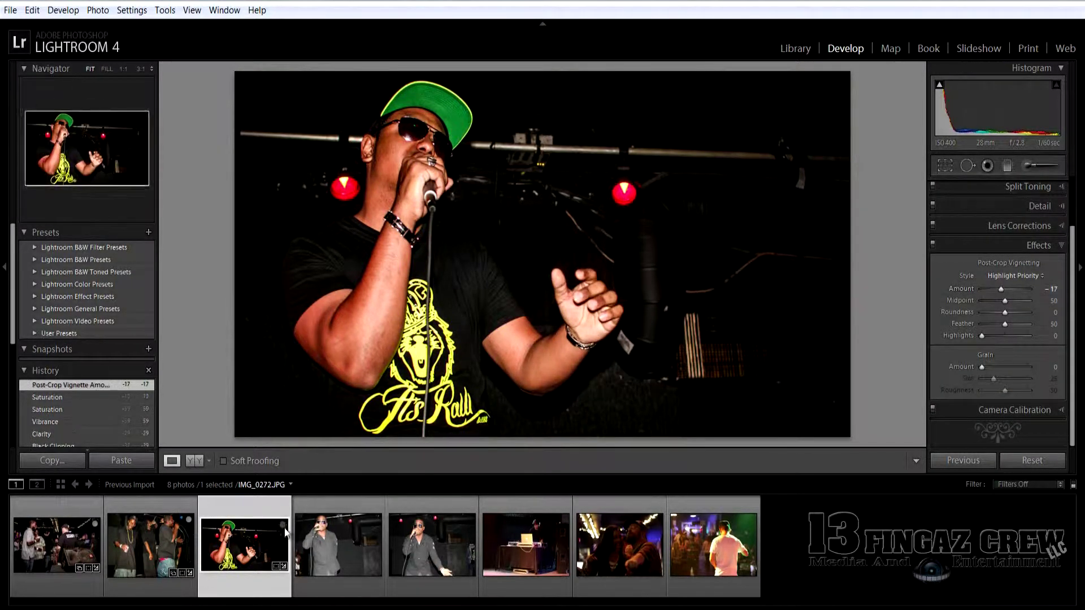
left_click(317, 579)
Trim the left side of the grey-shirt singer photo and set Temp to 0.
key("r")
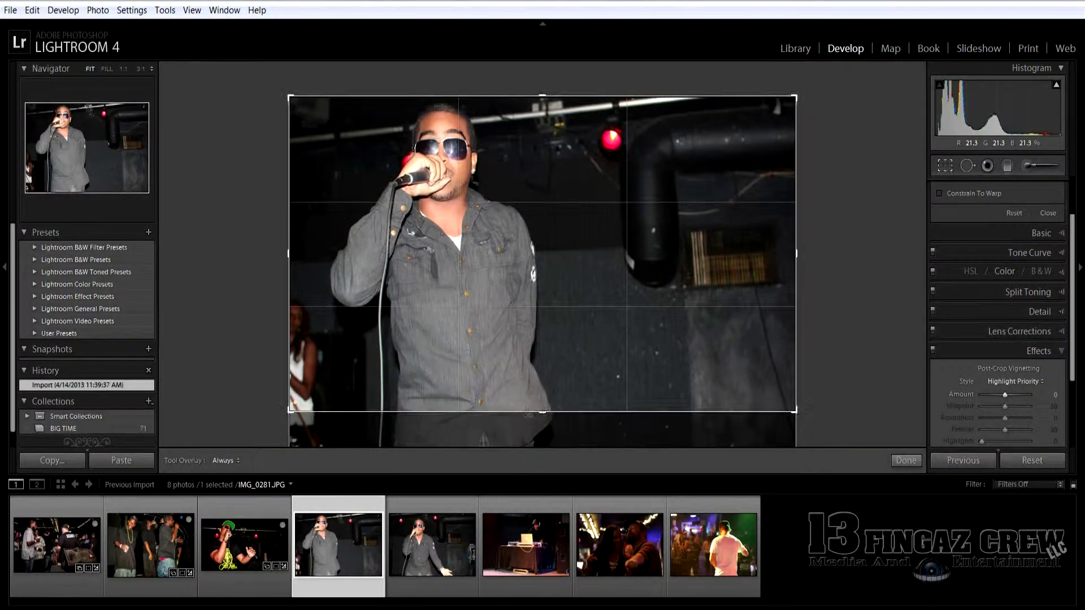
left_click_drag(268, 273, 309, 254)
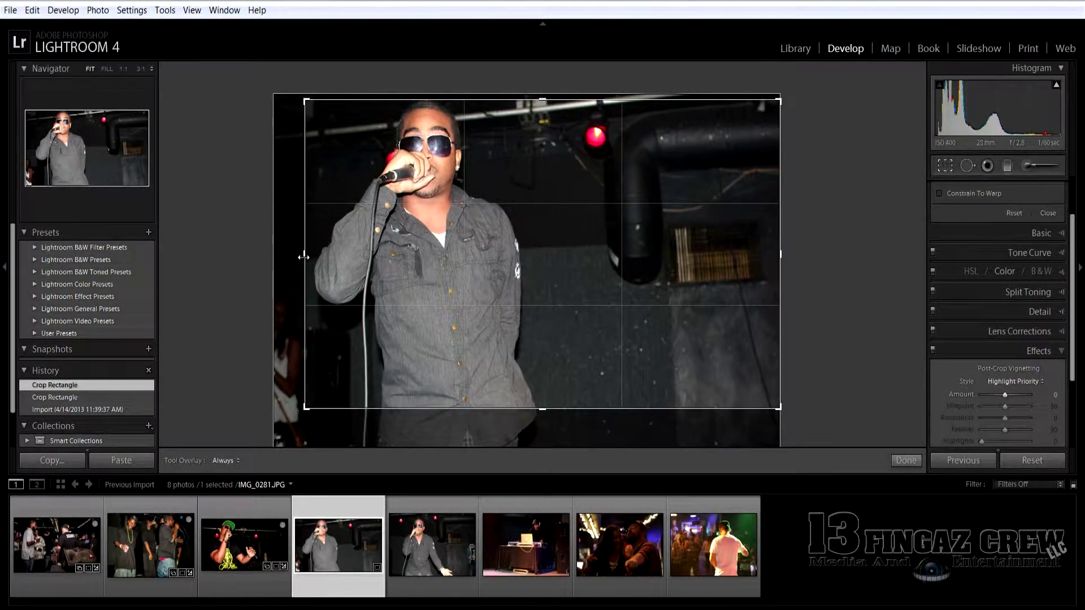
left_click(944, 169)
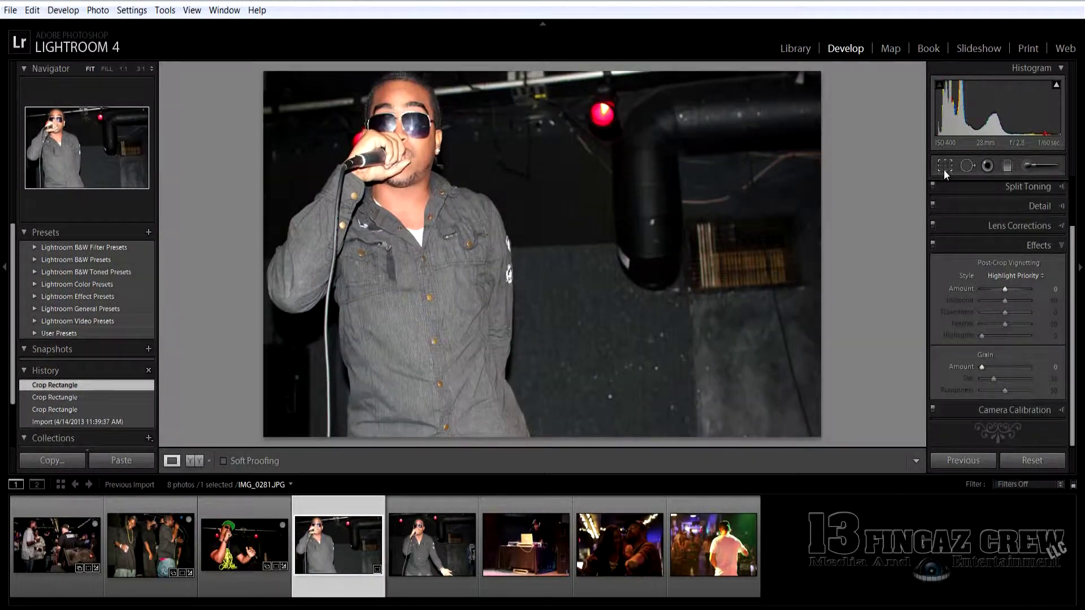
scroll(1005, 245, "up", 5)
left_click_drag(1009, 247, 1005, 304)
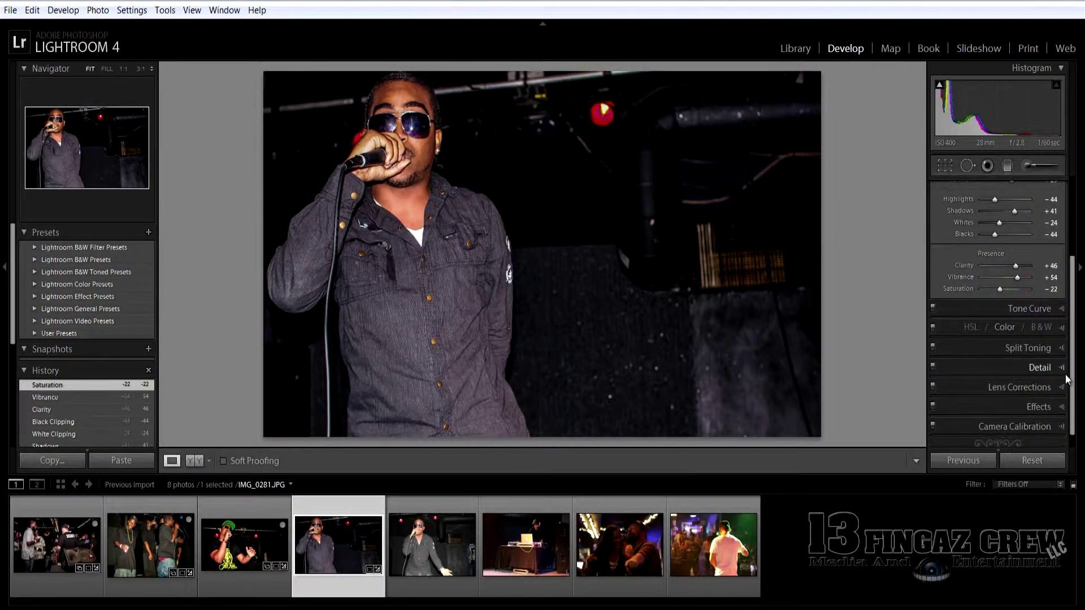
Redo the crop as a narrow portrait frame, widening its right edge slightly.
left_click(944, 165)
key("ctrl+z")
left_click_drag(774, 254, 691, 251)
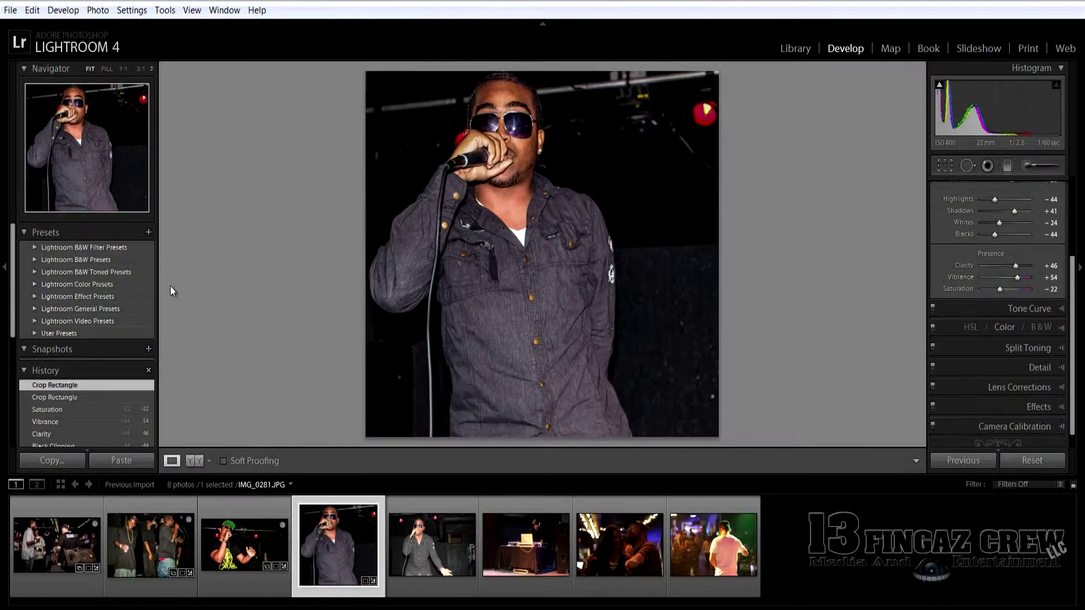
key("Return")
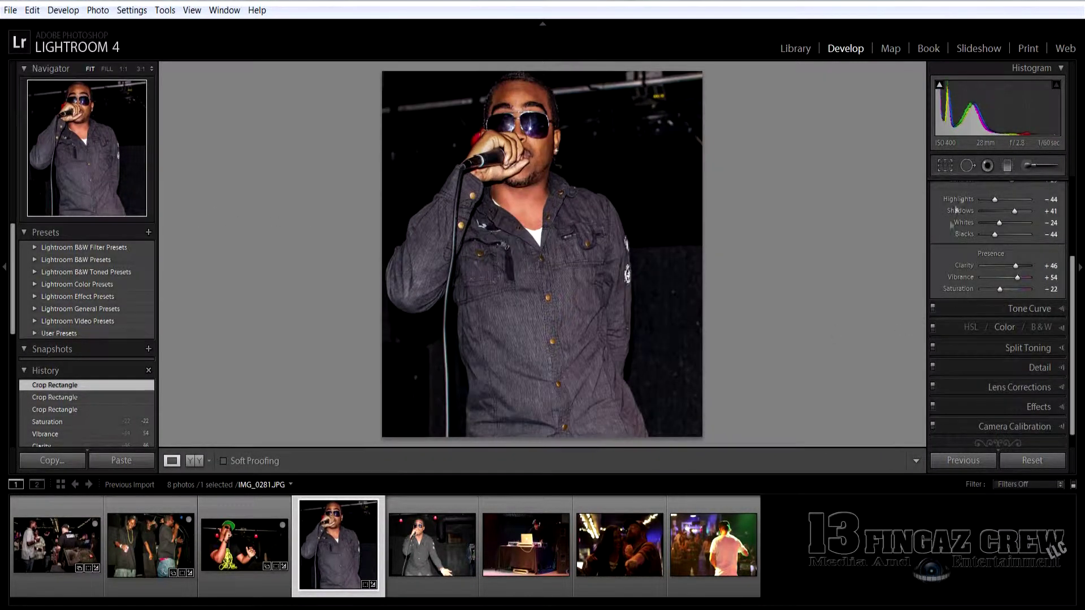
key("r")
left_click_drag(649, 256, 669, 255)
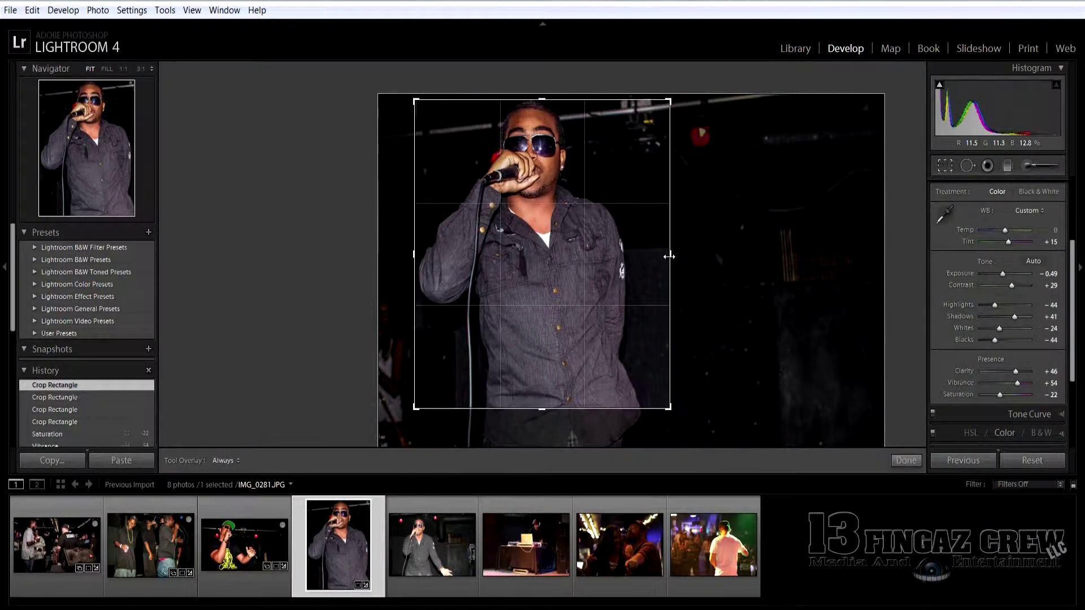
key("Return")
Add a light -12 edge vignette, then open the sunglasses singer photo.
left_click(1063, 406)
left_click_drag(1005, 289, 1002, 288)
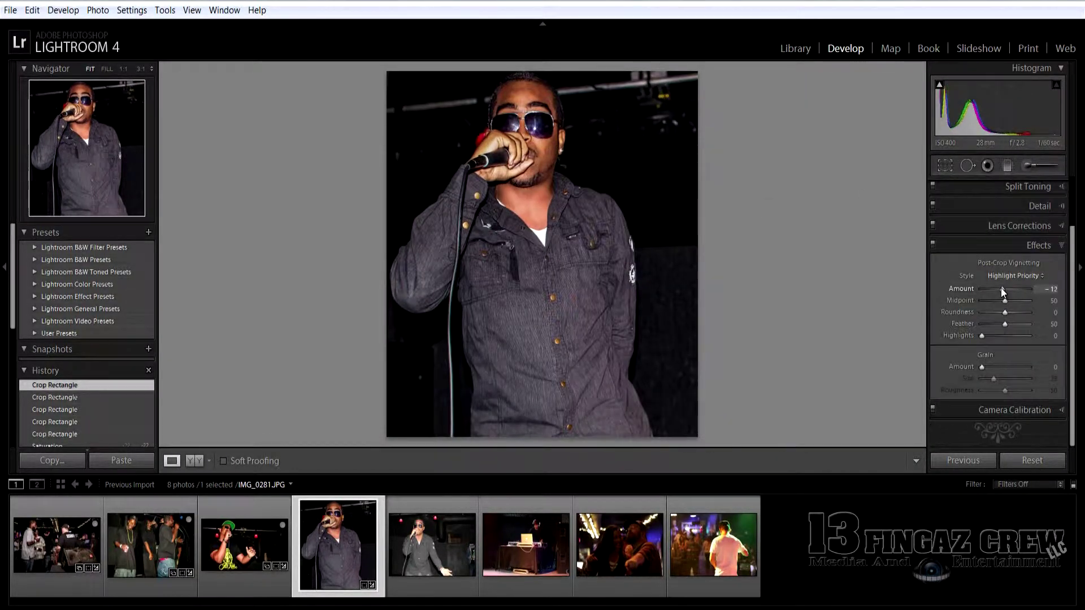
left_click(411, 562)
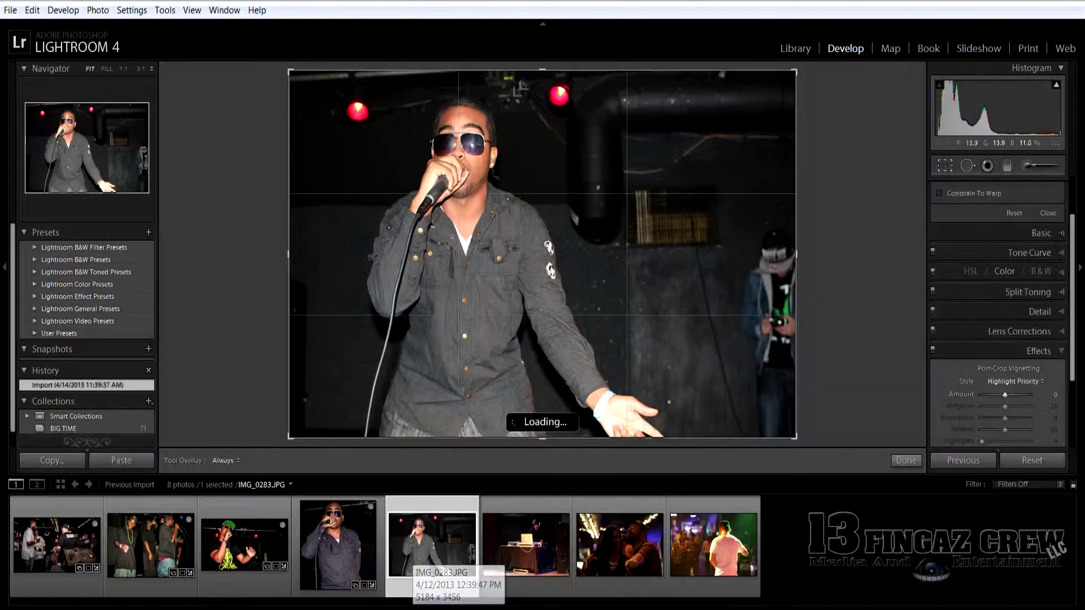
Crop tightly around the sunglasses singer into a landscape frame.
key("r")
left_click_drag(319, 255, 325, 255)
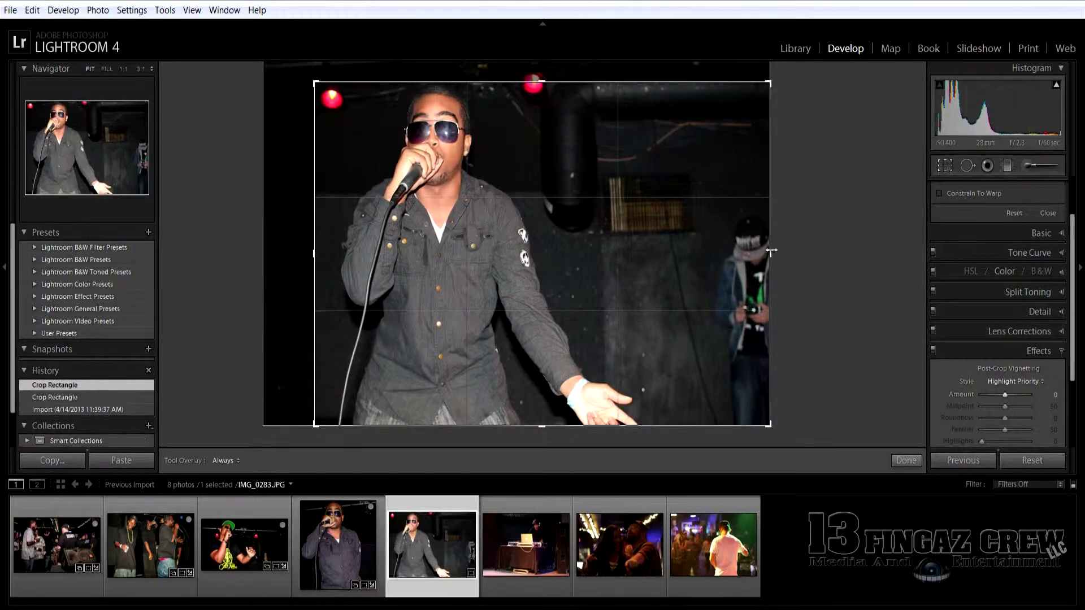
left_click_drag(771, 254, 718, 248)
left_click_drag(734, 82, 751, 117)
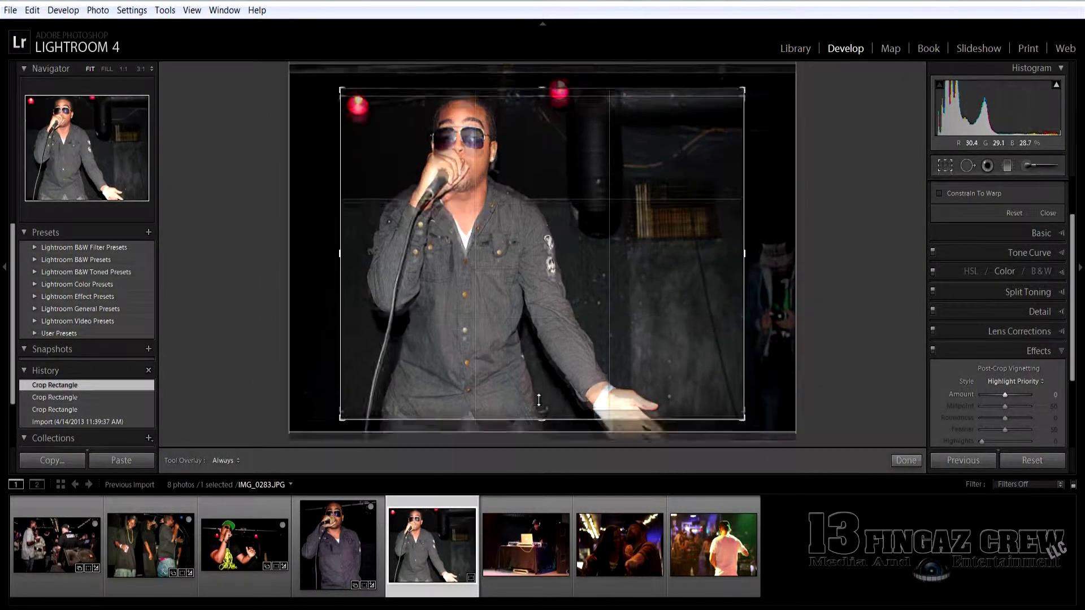
key("Return")
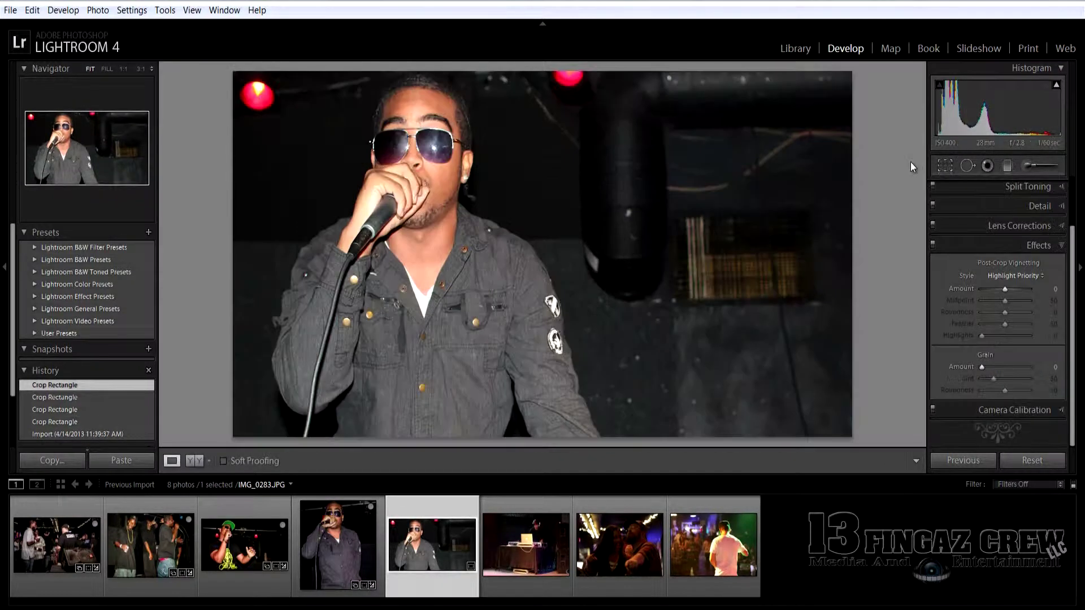
Adjust white balance and reduce saturation, then open the DJ photo.
scroll(1006, 255, "up", 5)
left_click_drag(1004, 244, 1006, 243)
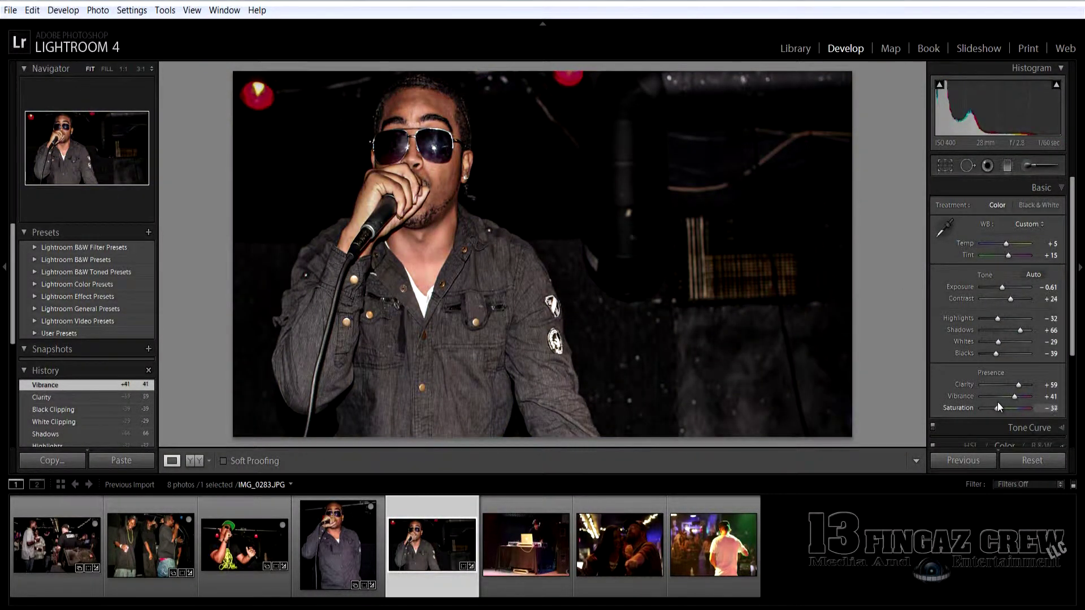
left_click_drag(1001, 407, 1001, 408)
left_click(492, 531)
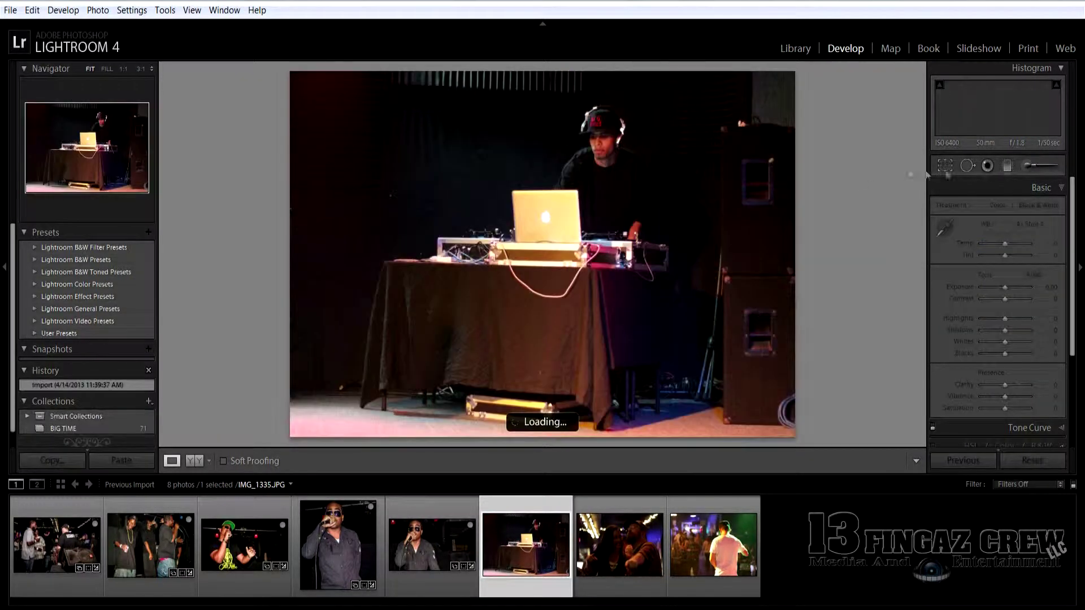
Crop the DJ photo, raising the top edge and trimming the bottom.
key("r")
left_click_drag(543, 85, 543, 81)
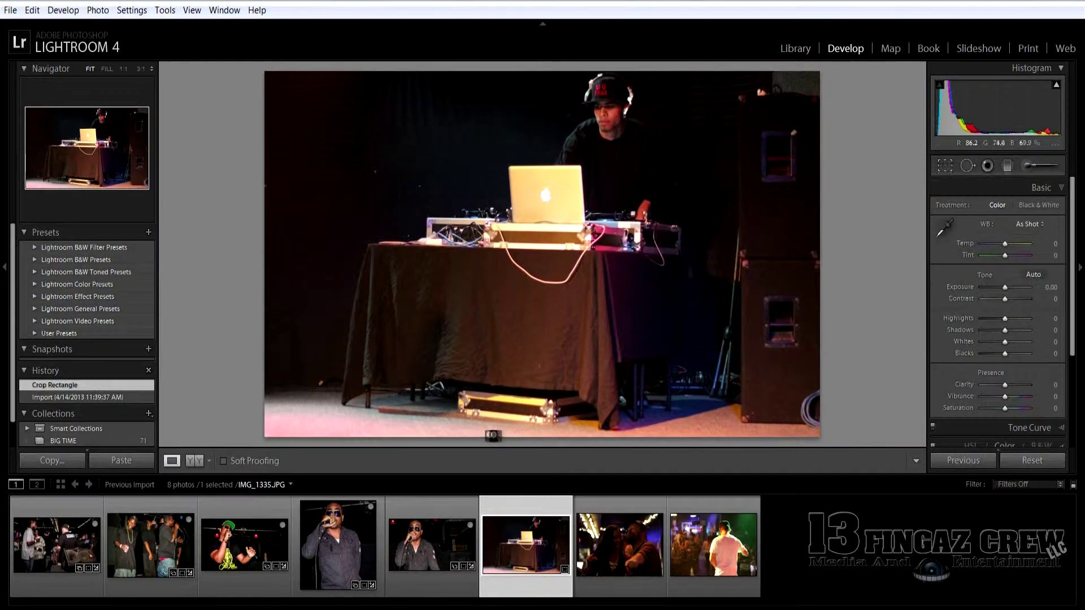
left_click_drag(541, 422, 541, 350)
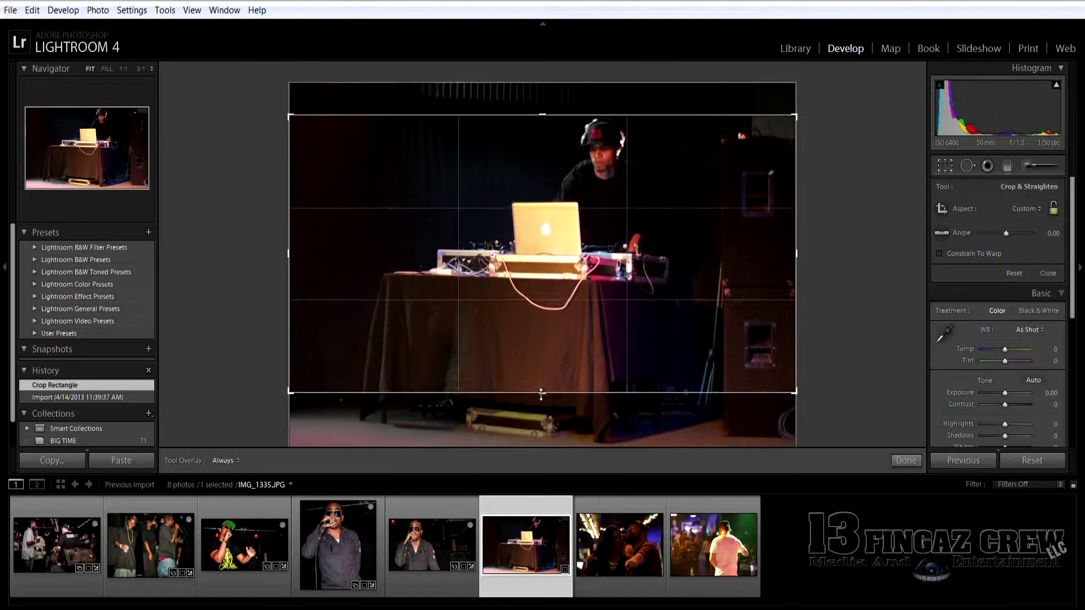
left_click(947, 166)
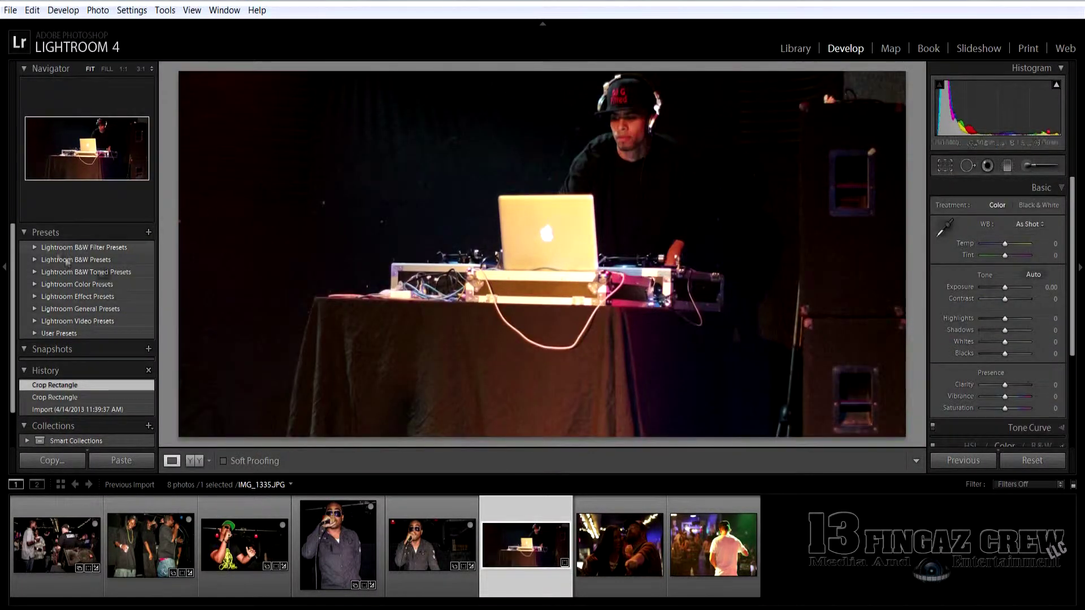
Warm the DJ photo, adjust tint, darken exposure and raise contrast.
left_click(1007, 244)
left_click_drag(1010, 258, 1011, 257)
mouse_move(1005, 287)
left_mouse_down()
mouse_move(1013, 303)
mouse_move(998, 319)
mouse_move(1012, 333)
mouse_move(996, 355)
mouse_move(1014, 385)
mouse_move(998, 408)
left_mouse_up()
Set sharpening, noise reduction and vignette, then brighten the couple photo with more contrast.
scroll(995, 339, "down", 5)
scroll(984, 275, "down", 5)
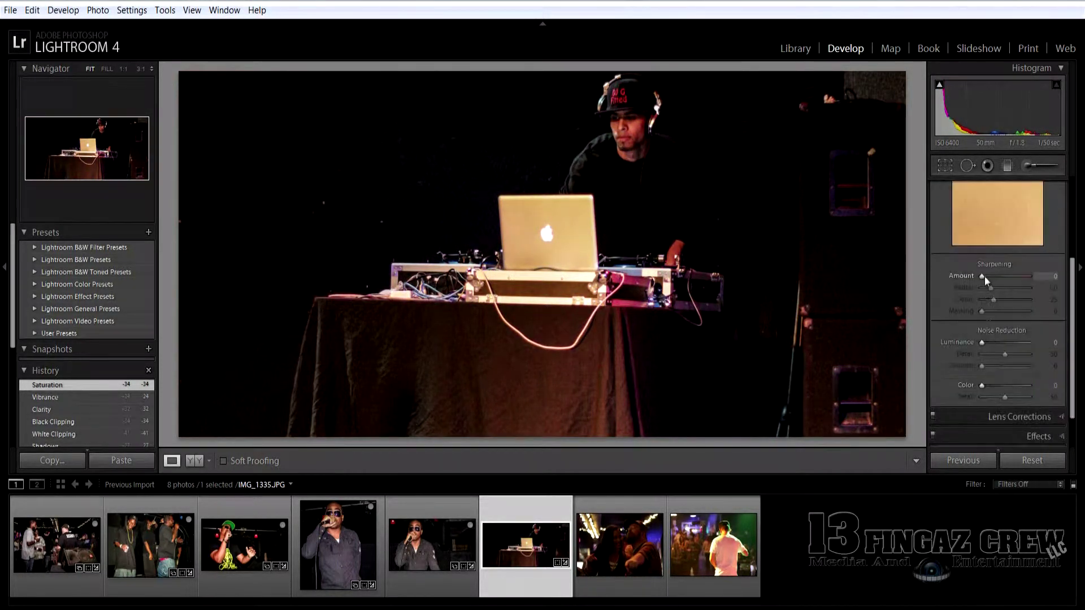
left_click_drag(985, 342, 990, 342)
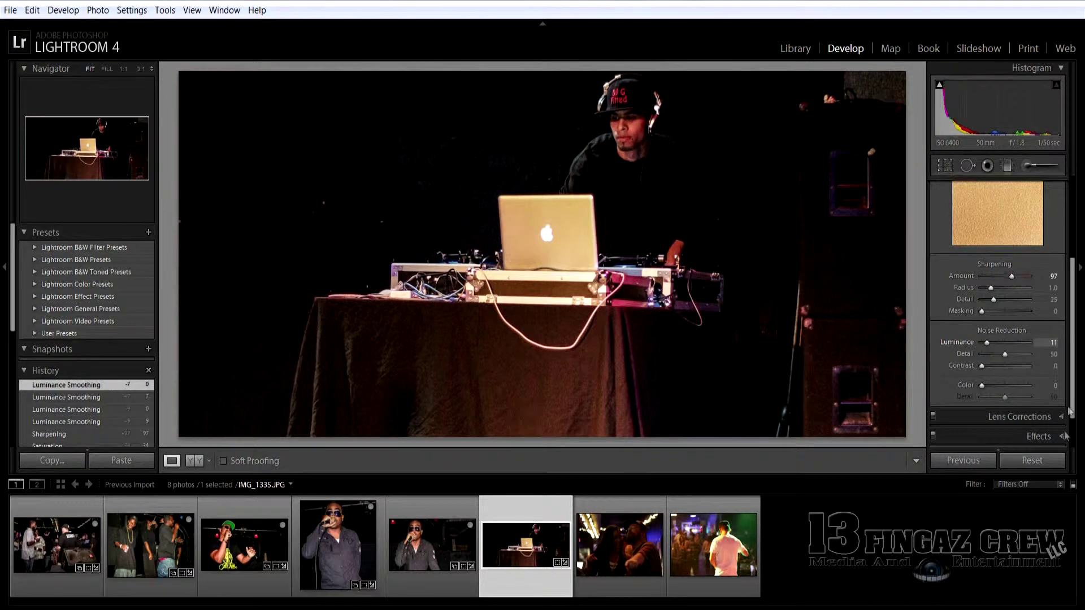
scroll(1000, 316, "down", 5)
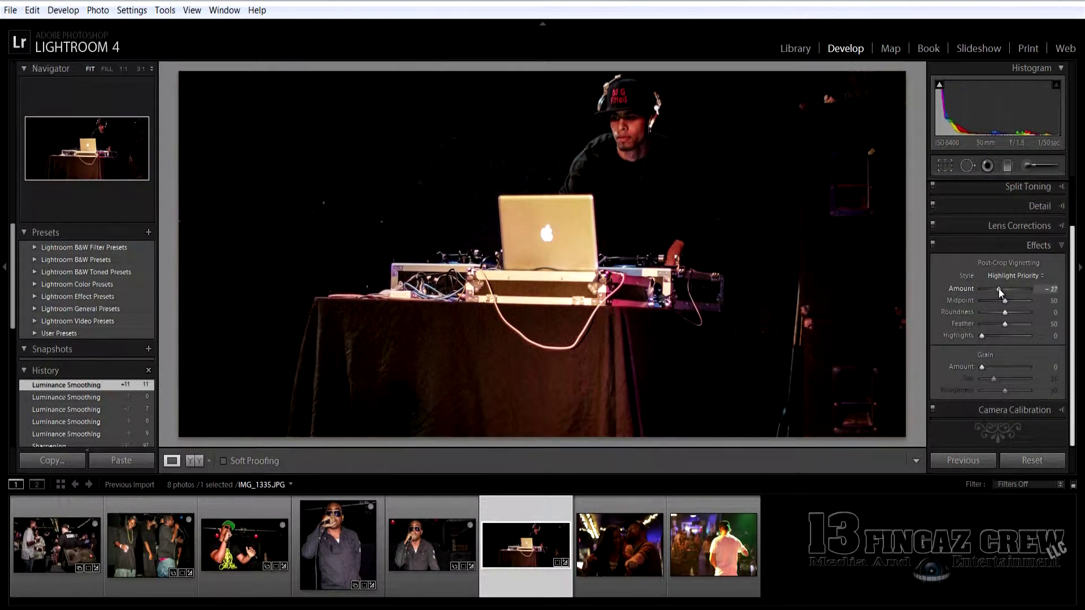
key("Right")
left_click_drag(1003, 287, 1004, 385)
Lower clarity, raise vibrance, cut saturation and add luminance noise reduction to the couple photo.
left_click_drag(1004, 396, 1003, 408)
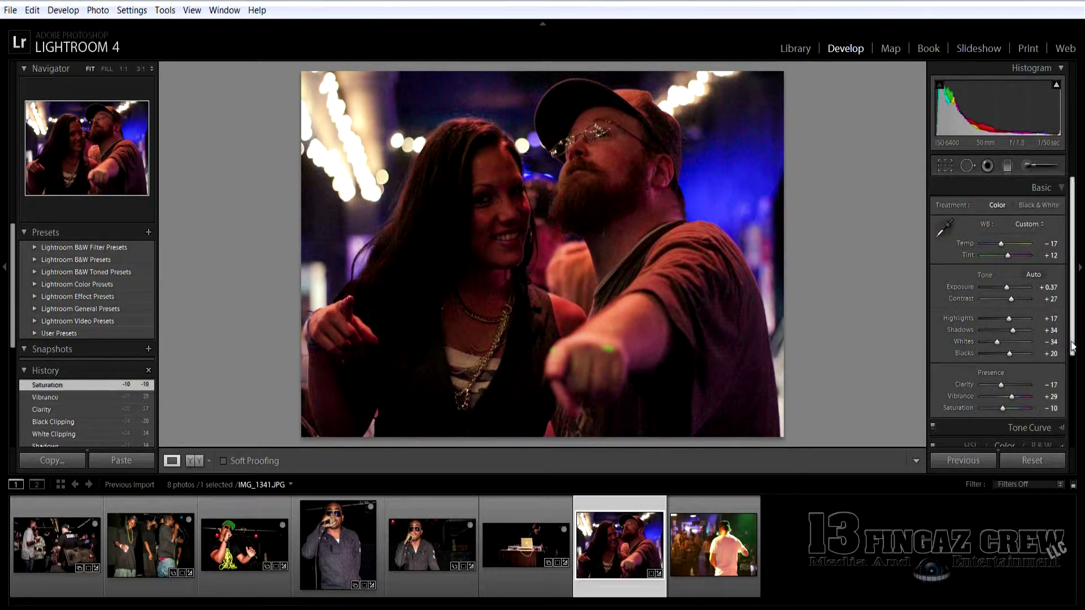
scroll(966, 355, "down", 10)
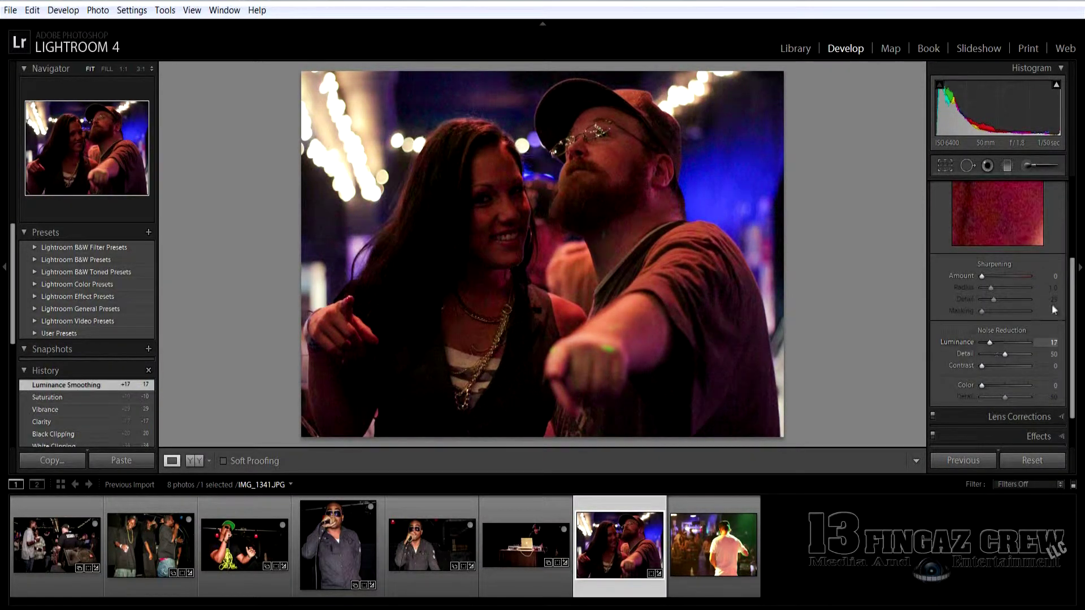
scroll(987, 366, "down", 2)
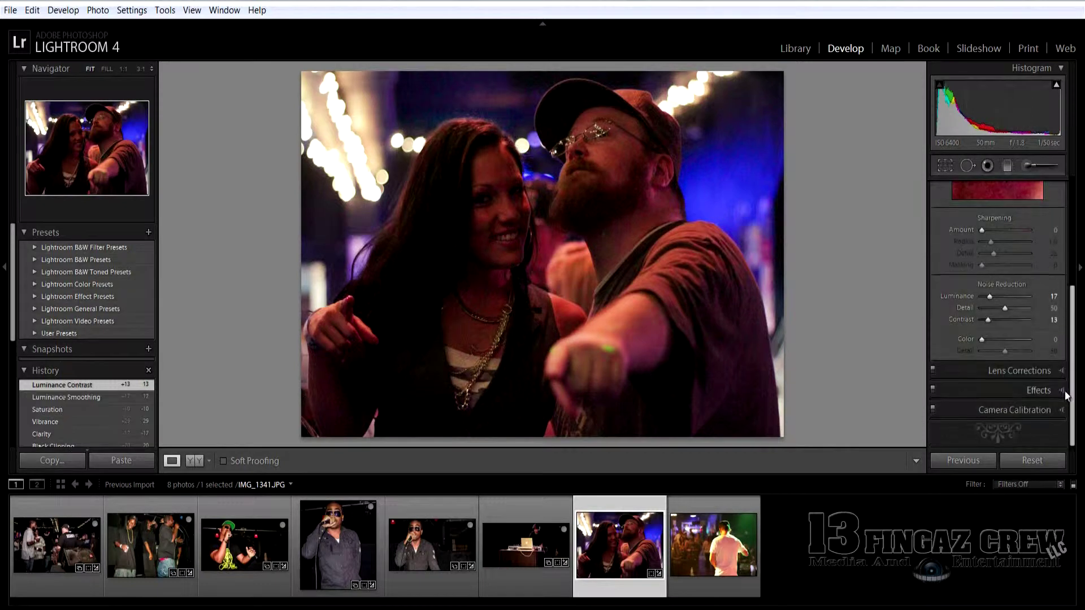
left_click(1037, 391)
key("Right")
left_click(944, 165)
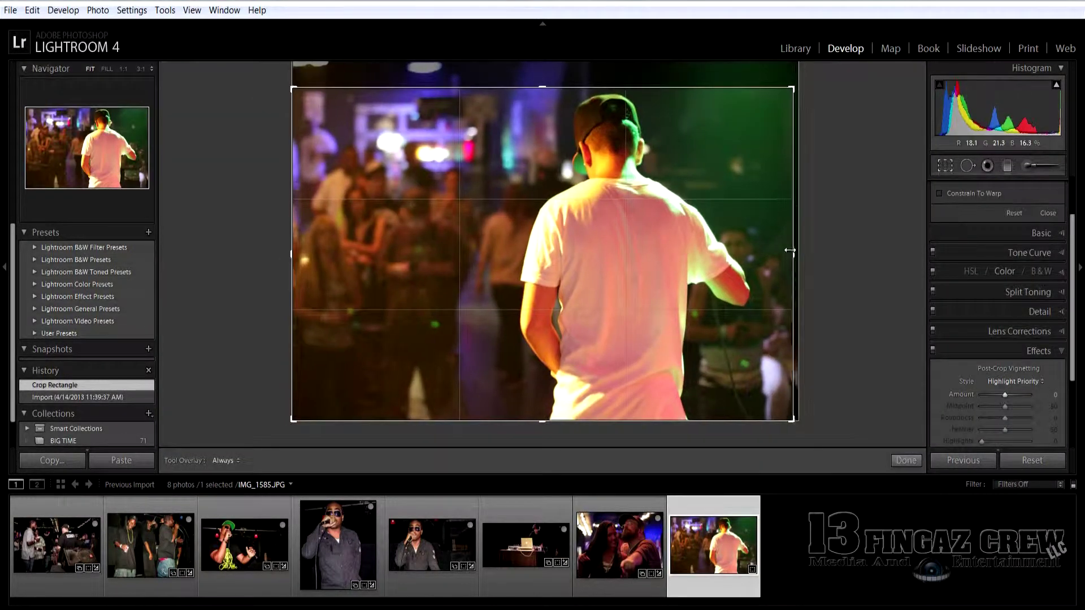
Crop the performer photo, set Temp −20, Tint +12, lower saturation, vignette, then select all.
left_click(940, 167)
left_click_drag(1074, 243, 1074, 192)
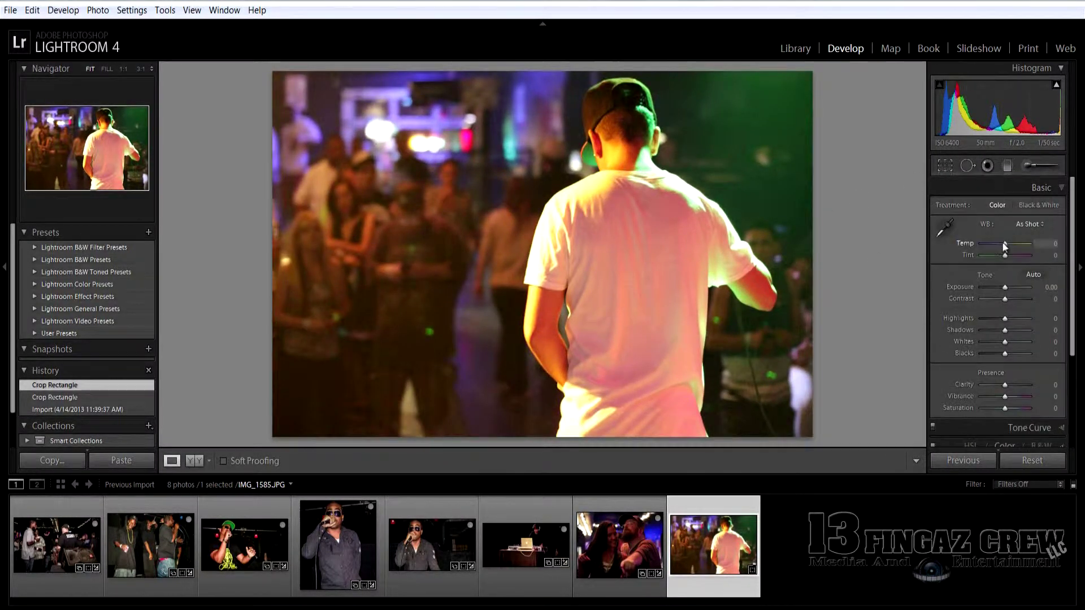
mouse_move(1005, 243)
left_mouse_down()
mouse_move(998, 349)
mouse_move(1015, 396)
mouse_move(998, 408)
left_mouse_up()
scroll(1000, 403, "down", 10)
left_click_drag(1004, 289, 997, 289)
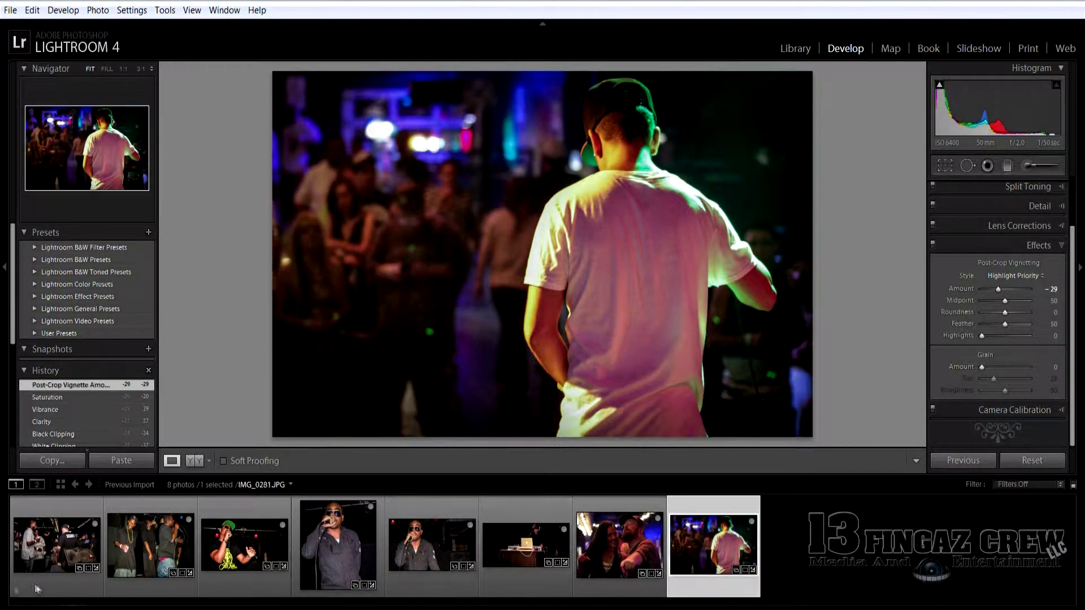
left_click(57, 545)
key("ctrl+a")
Export all eight photos with the B.B.E Open Mic name to the Lightroom folder.
right_click(67, 541)
left_click(310, 463)
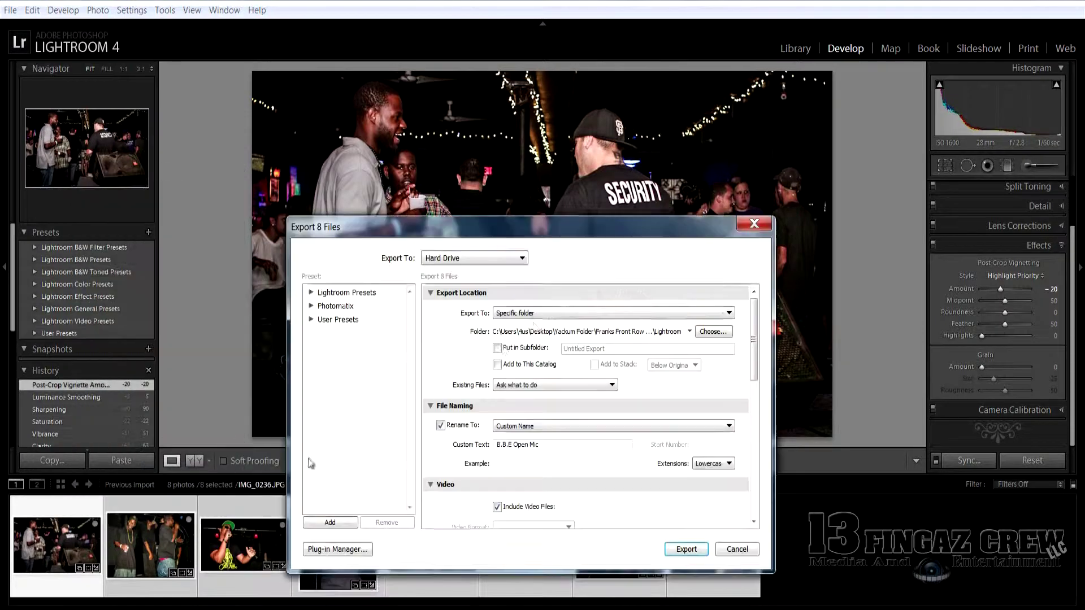
left_click(684, 549)
left_click(668, 392)
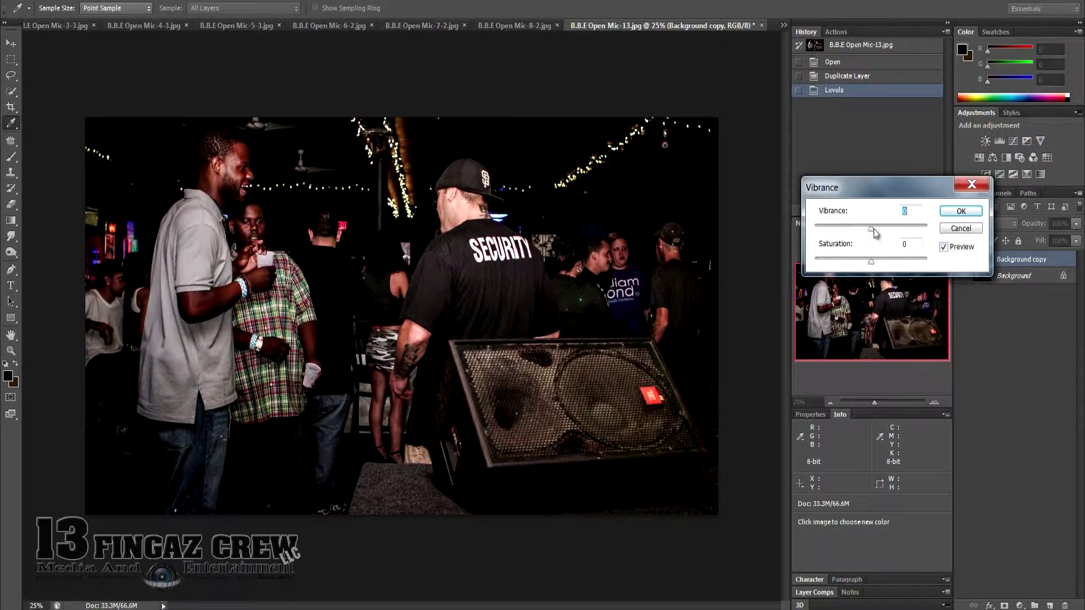
Confirm the +40 Vibrance adjustment and switch to the History Brush.
left_click(955, 214)
key("y")
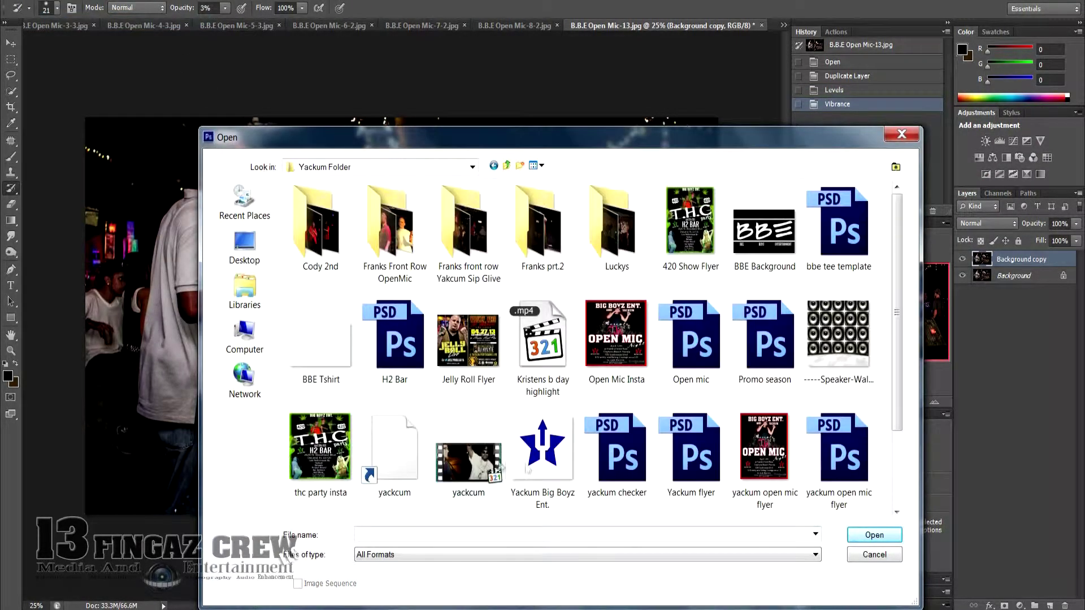
Open the Yackum Big Boyz Ent. logo PNG.
left_click(542, 452)
left_click(874, 534)
key("ctrl+o")
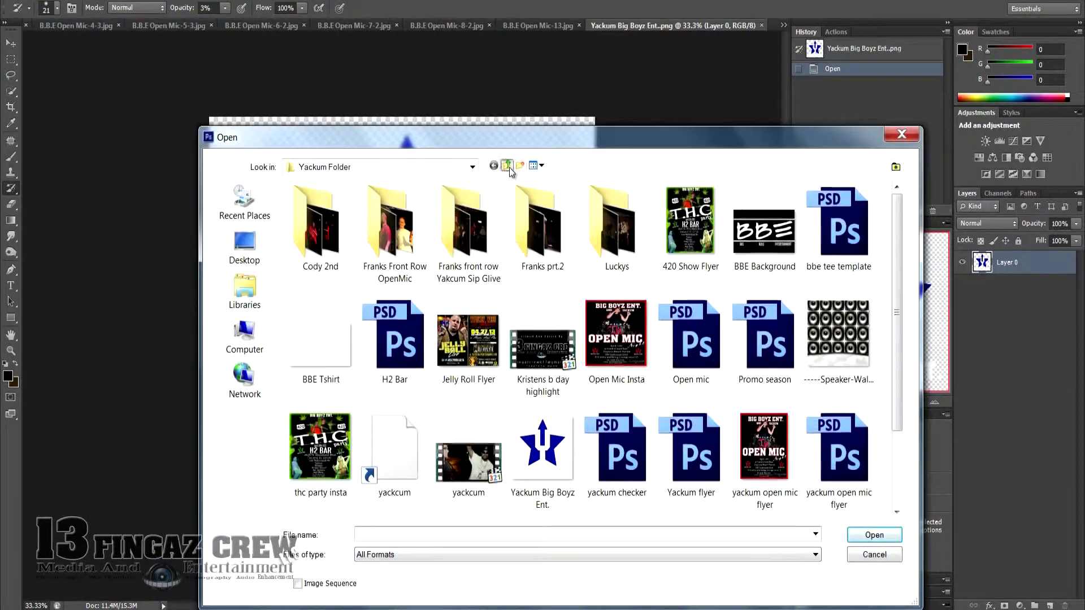
left_click(506, 165)
double_click(695, 237)
key("Escape")
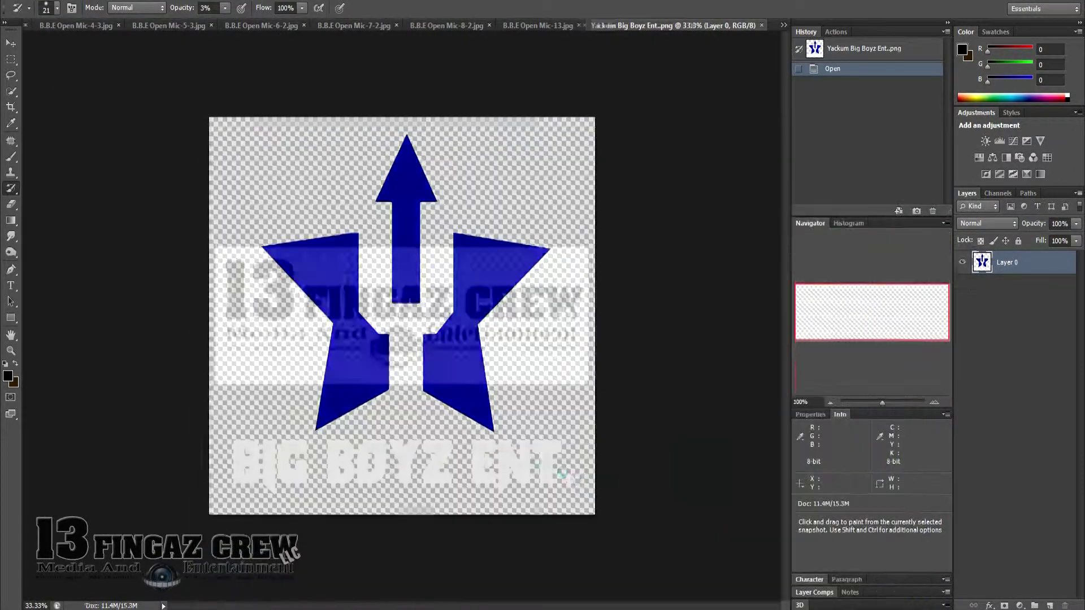
Float the logo window and drag the Big Boyz Ent. logo layer onto the photo.
left_click_drag(673, 25, 639, 131)
key("v")
left_click_drag(748, 243, 551, 243)
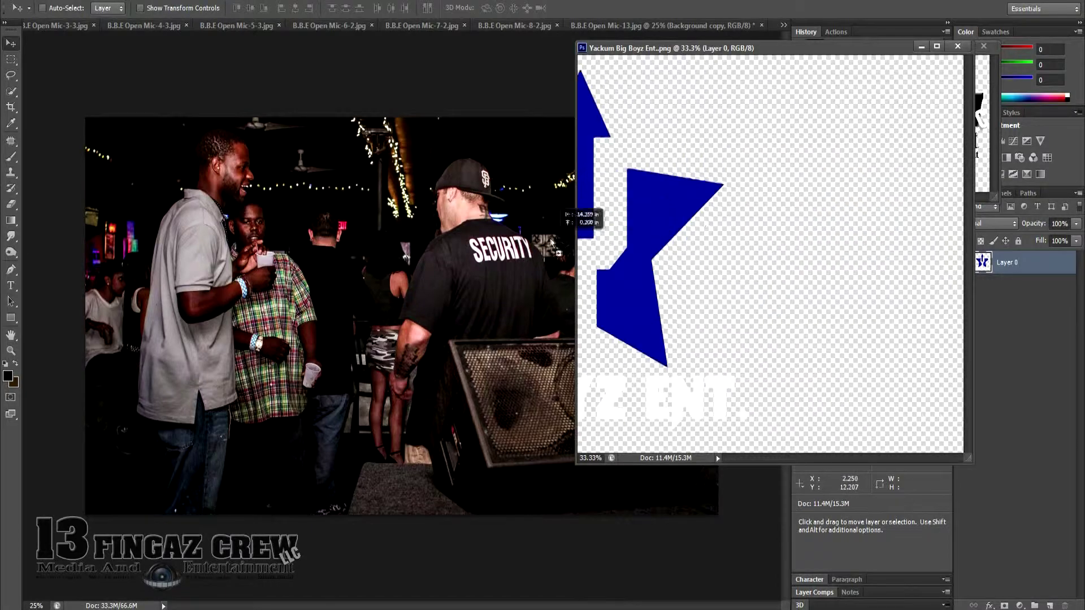
Browse into the Yackum Folder to open the 13 Fingaz Crew logo and Open Mic-4.
left_click(20, 8)
left_click(34, 32)
scroll(542, 376, "down", 5)
double_click(353, 300)
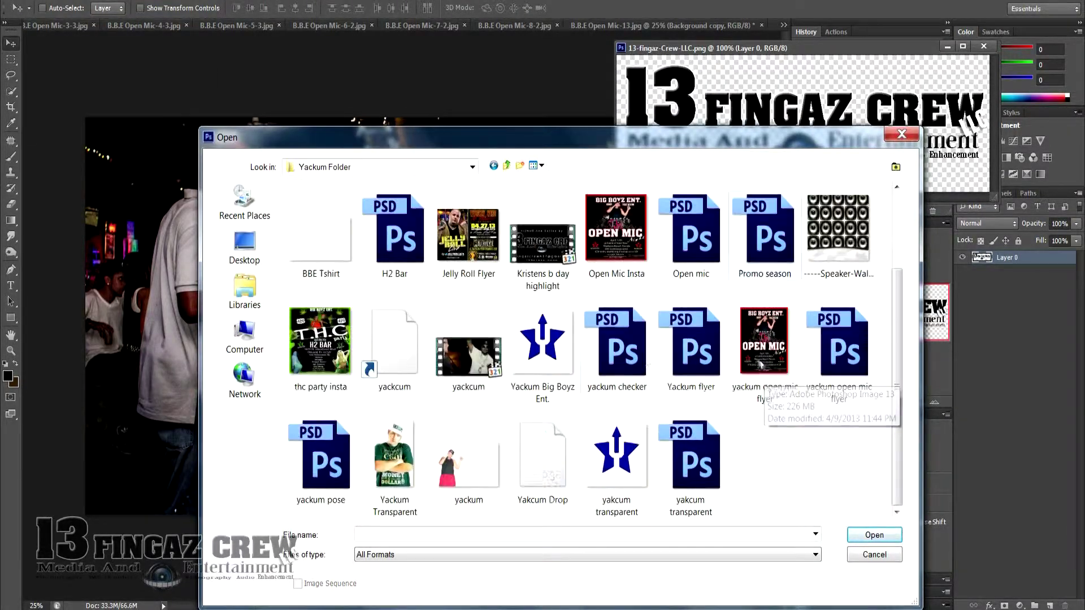
scroll(763, 365, "up", 2)
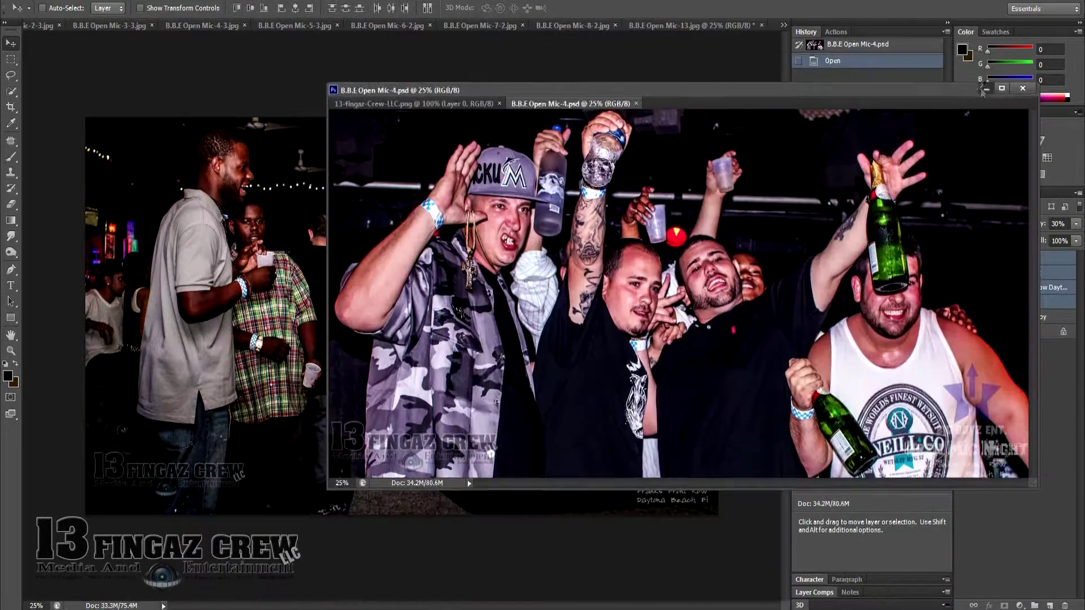
Close Open Mic-4 and nudge the watermark layers into the lower corner.
left_click(984, 89)
key("shift+Left")
key("shift+Left")
key("shift+Left")
key("shift+Left")
key("shift+Left")
key("shift+Left")
key("shift+Left")
key("shift+Left")
key("shift+Left")
key("shift+Left")
key("shift+Left")
key("shift+Left")
key("shift+Up")
key("shift+Up")
key("shift+Right")
Save the photo as JPEG 'Lebron' in the Done folder.
key("ctrl+shift+s")
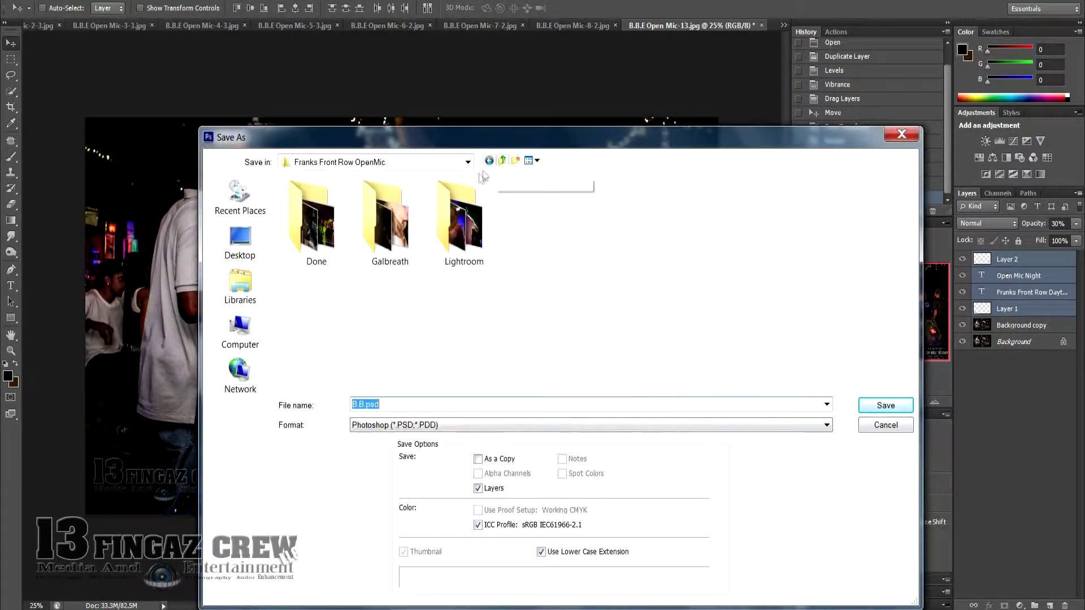
type("Lebron")
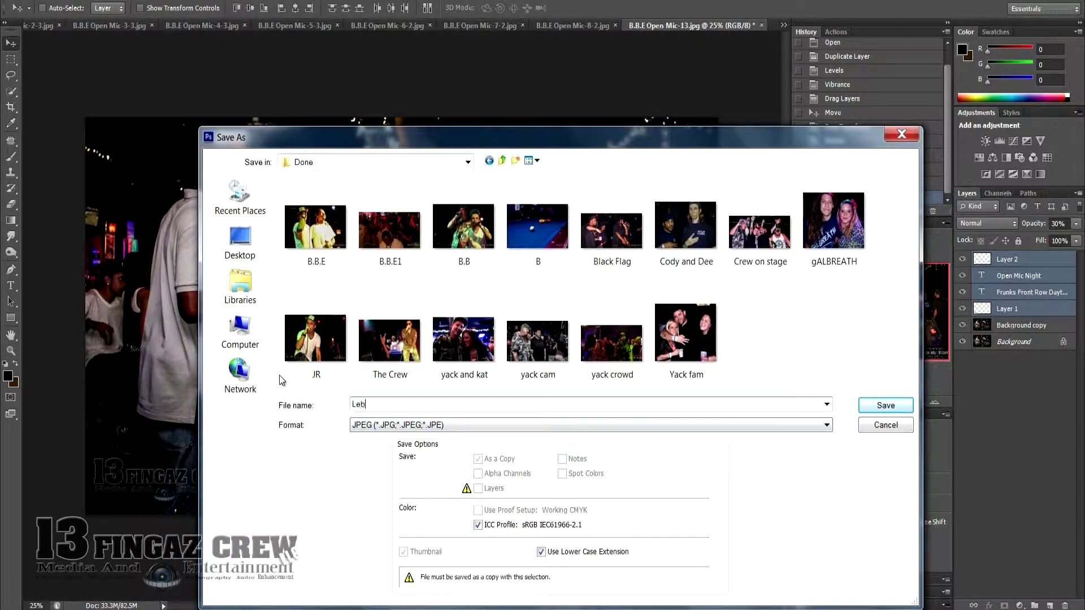
key("Return")
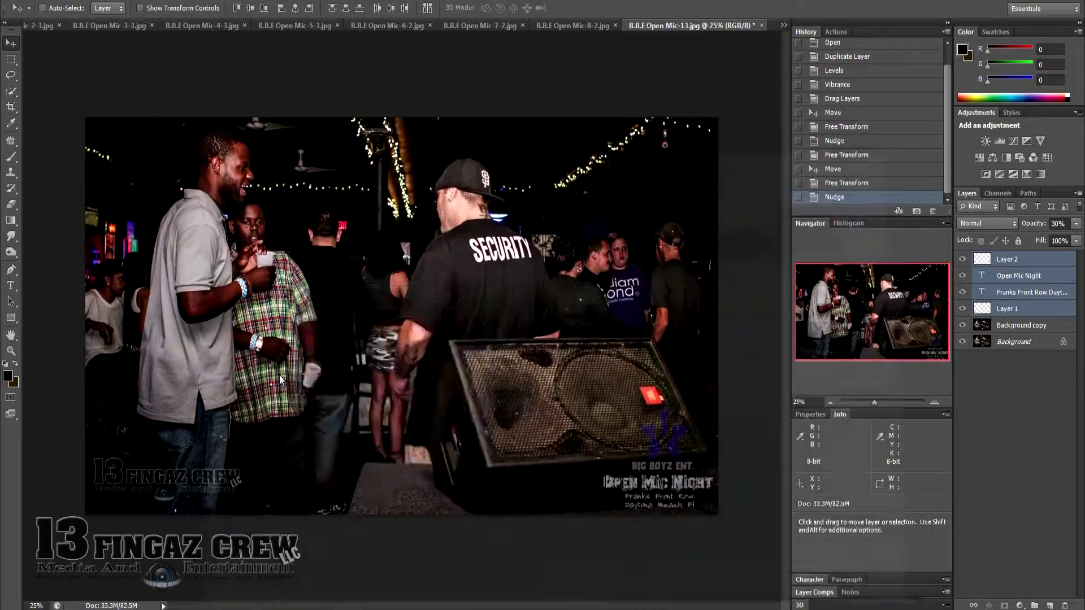
key("Return")
left_click_drag(689, 26, 325, 379)
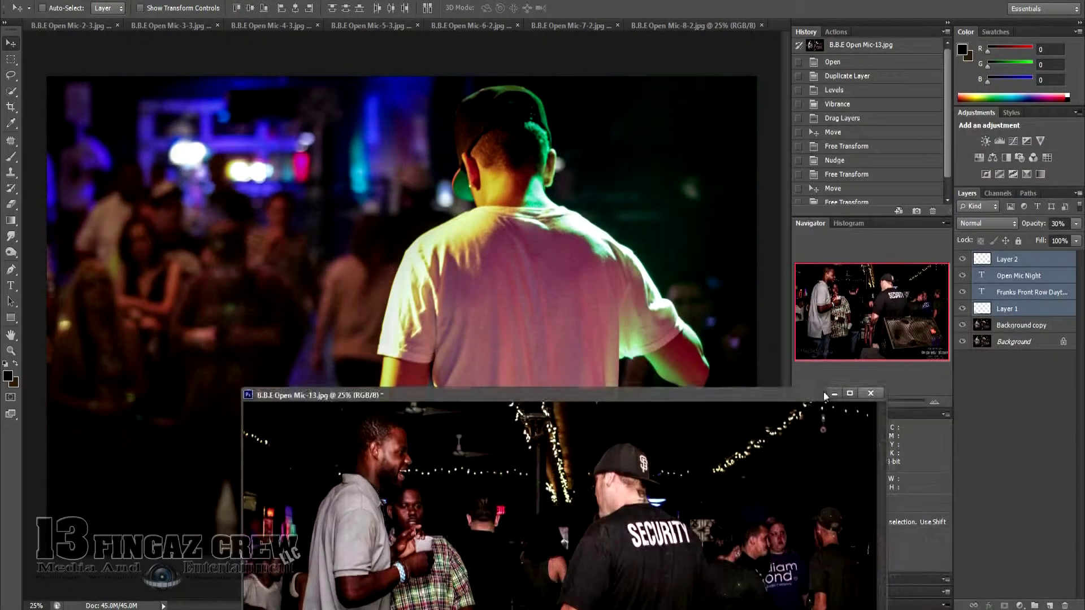
Close the security-guard photo, duplicate the next photo's Background, and apply Levels.
key("ctrl+w")
key("Return")
left_click(248, 58)
left_click_drag(778, 364, 791, 364)
Raise vibrance to +12 and shift the 13 Fingaz Crew watermark left.
left_click(962, 237)
left_click(250, 95)
left_click_drag(870, 229, 879, 234)
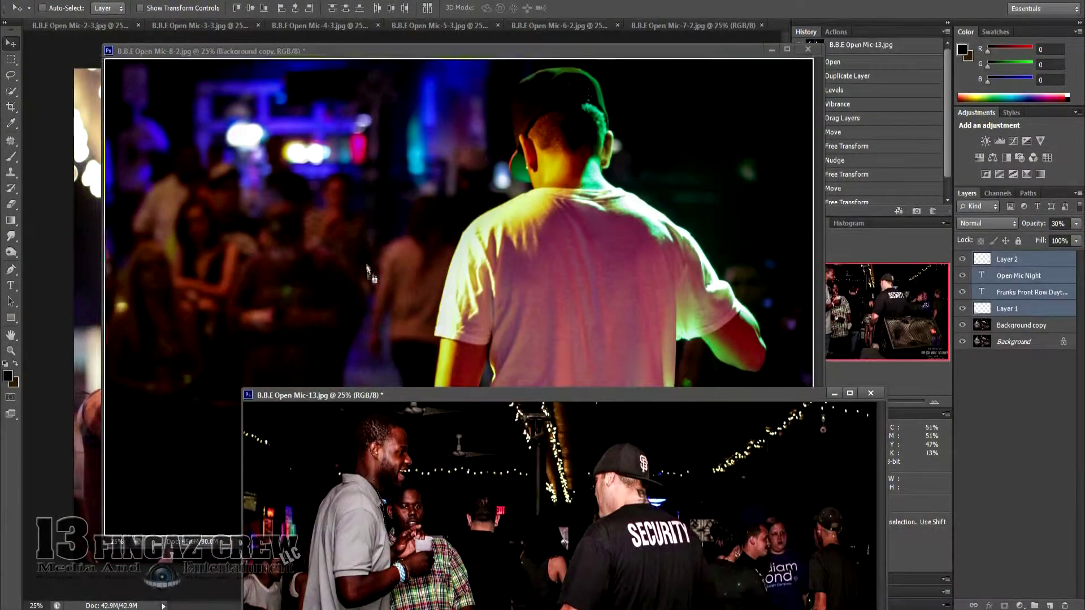
left_click_drag(230, 495, 148, 499)
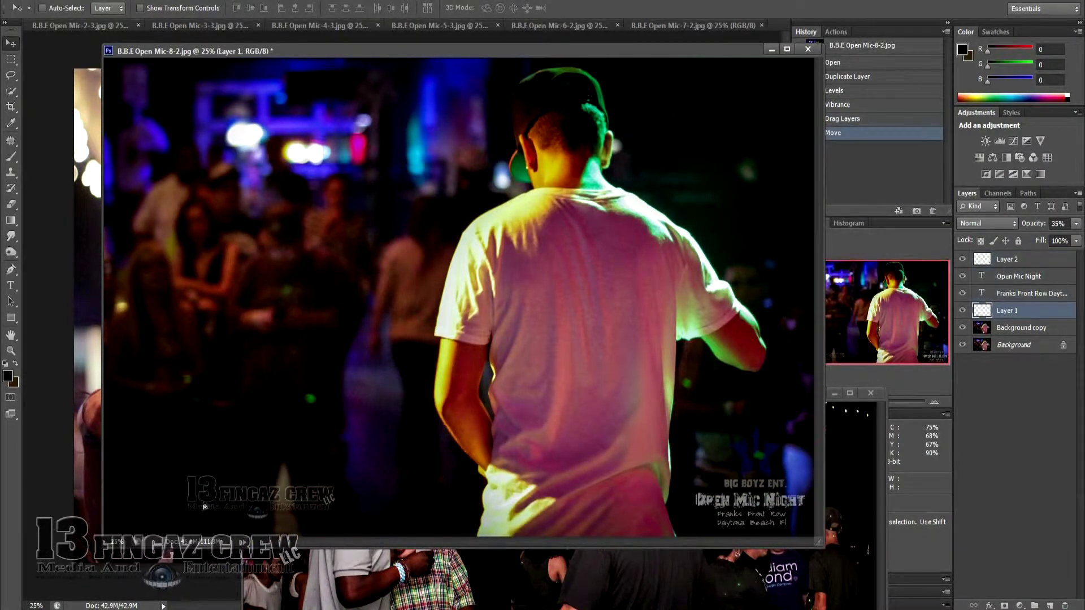
Save the photo as JPEG 'JR.jpg' in Done, replacing the existing file.
left_click(46, 155)
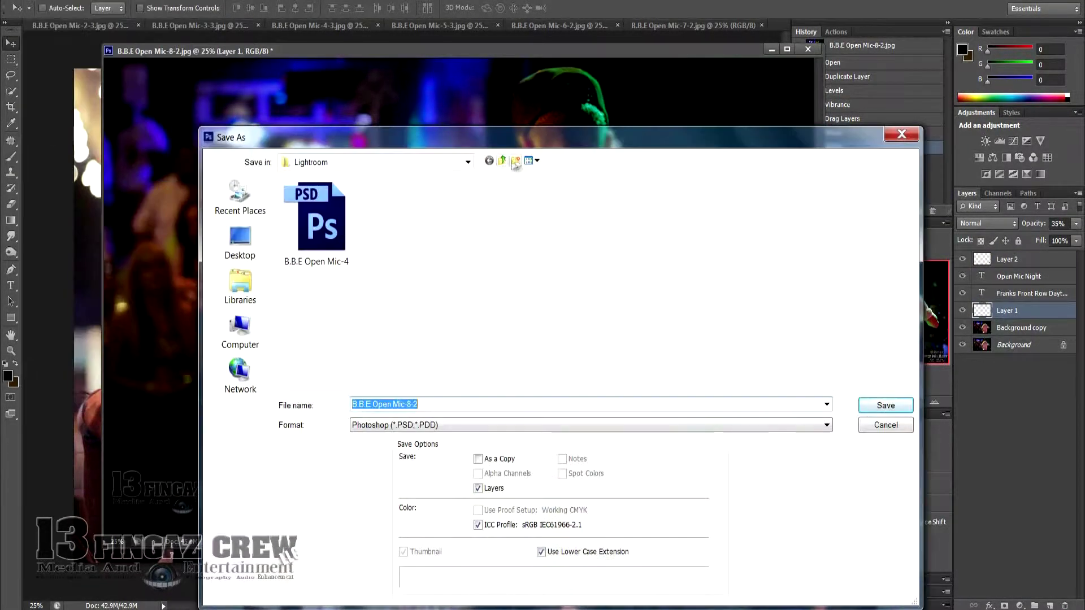
type("Jr")
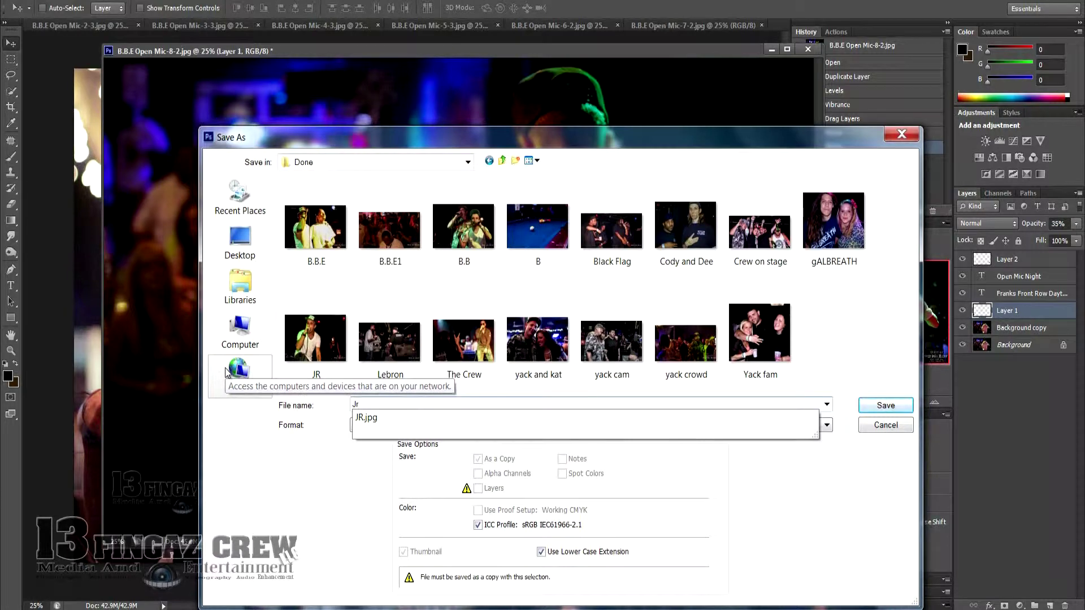
key("Return")
key("Escape")
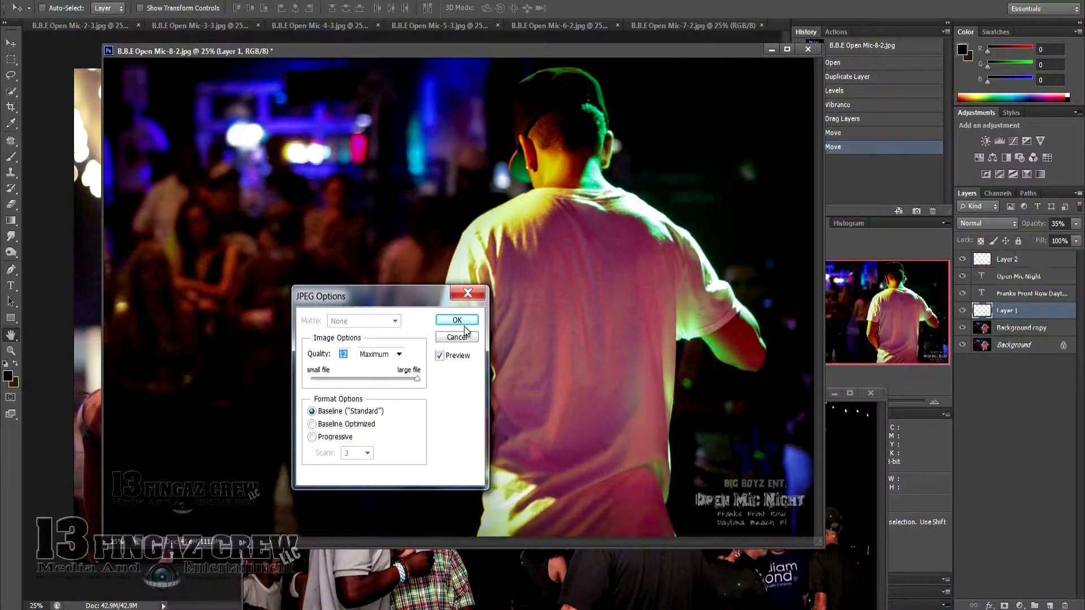
left_click(463, 319)
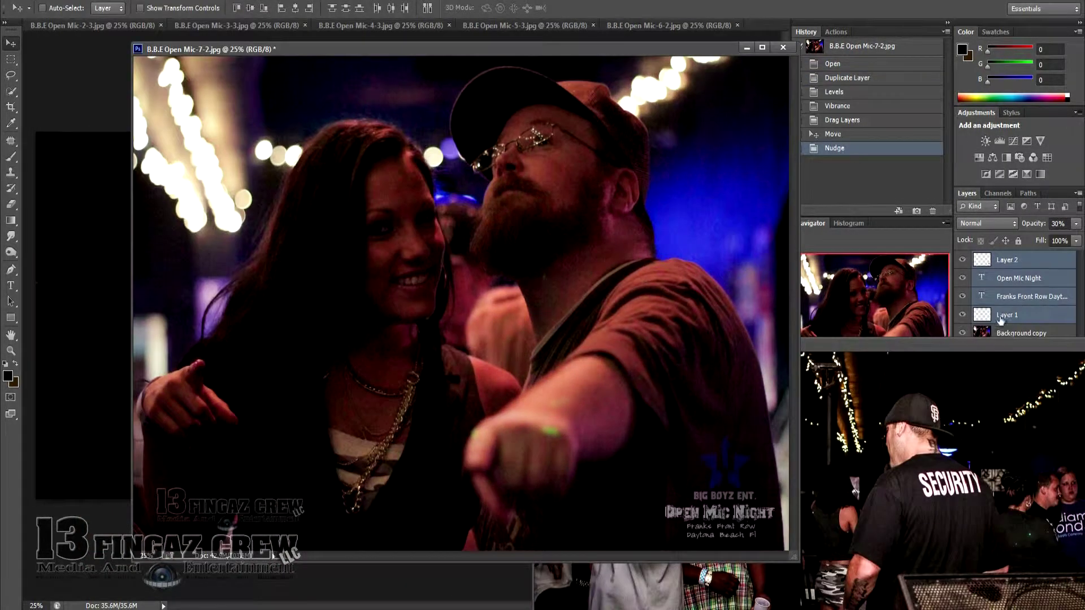
Nudge the Layer 1 logo left and pick JPEG as the Save As format.
left_click(1000, 319)
key("Left")
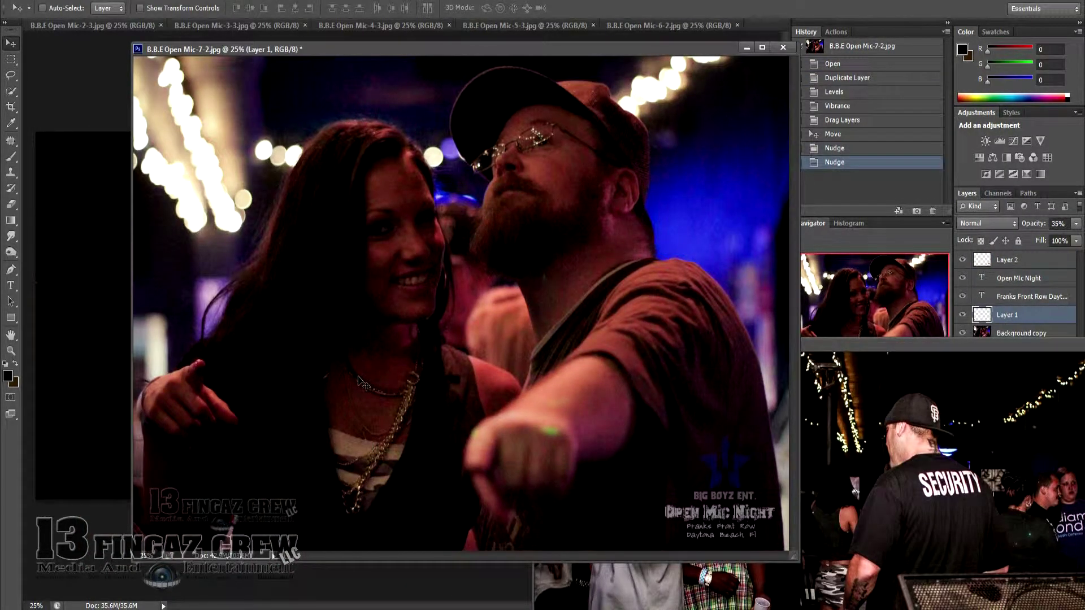
left_click(85, 150)
left_click(390, 425)
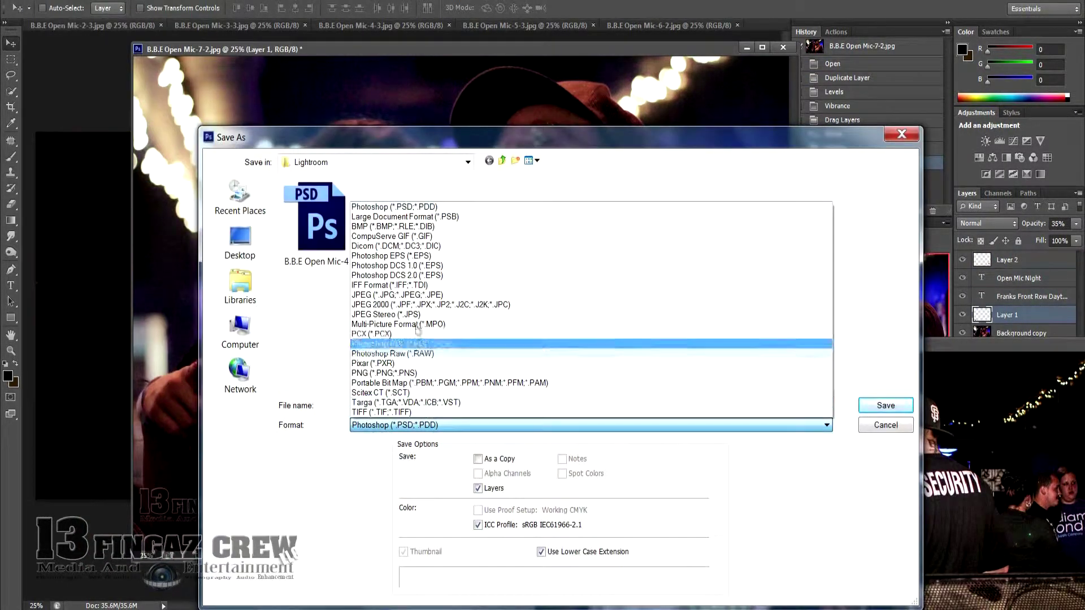
left_click(384, 297)
Save it as maximum-quality JPEG 'KatKat' in the Done folder, then close it.
type("..")
key("Return")
type("Done")
key("Return")
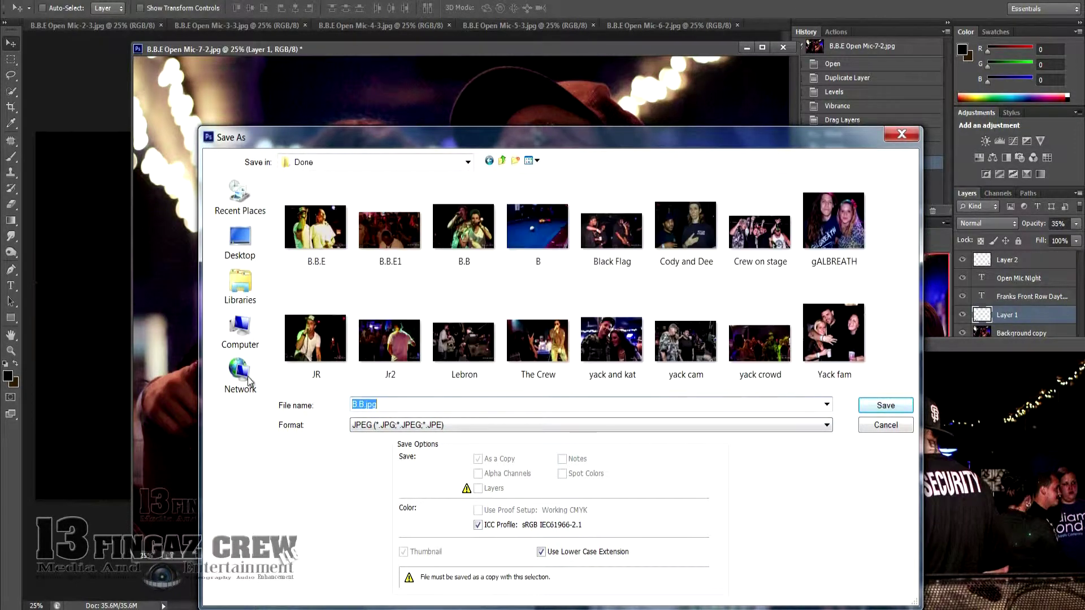
type("KatKat")
key("Return")
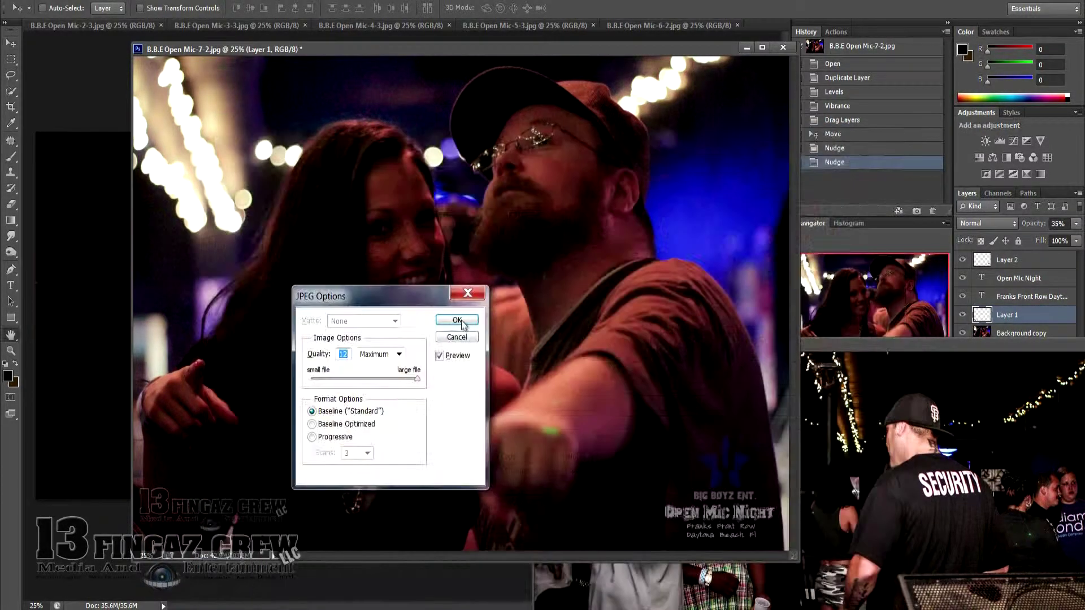
left_click(454, 315)
key("ctrl+w")
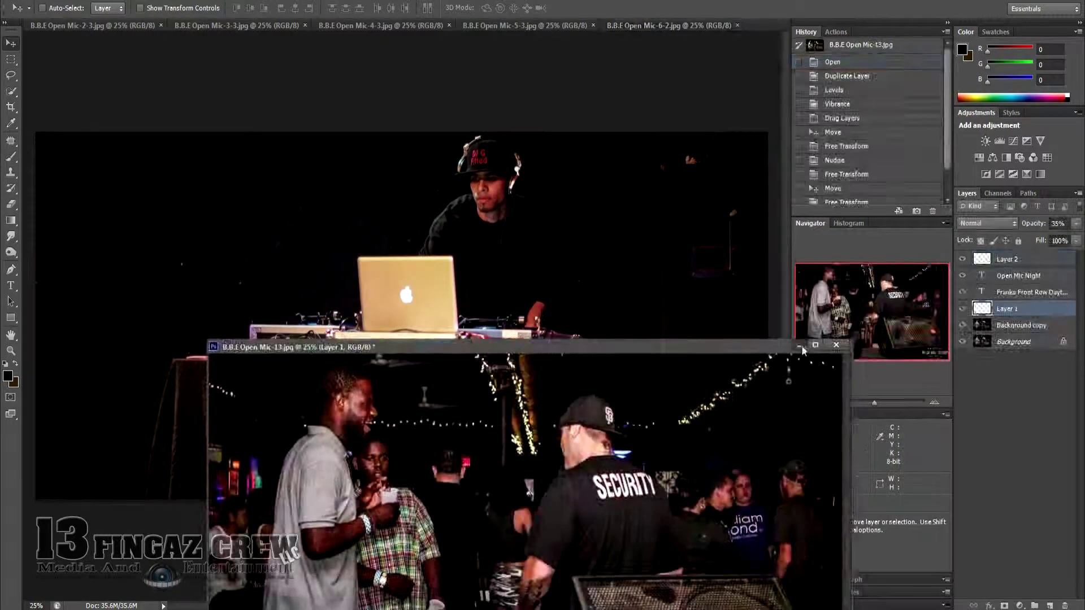
Duplicate the DJ photo's Background layer and apply Levels with a darker black point.
right_click(1011, 259)
left_click(927, 285)
key("Return")
left_click(305, 43)
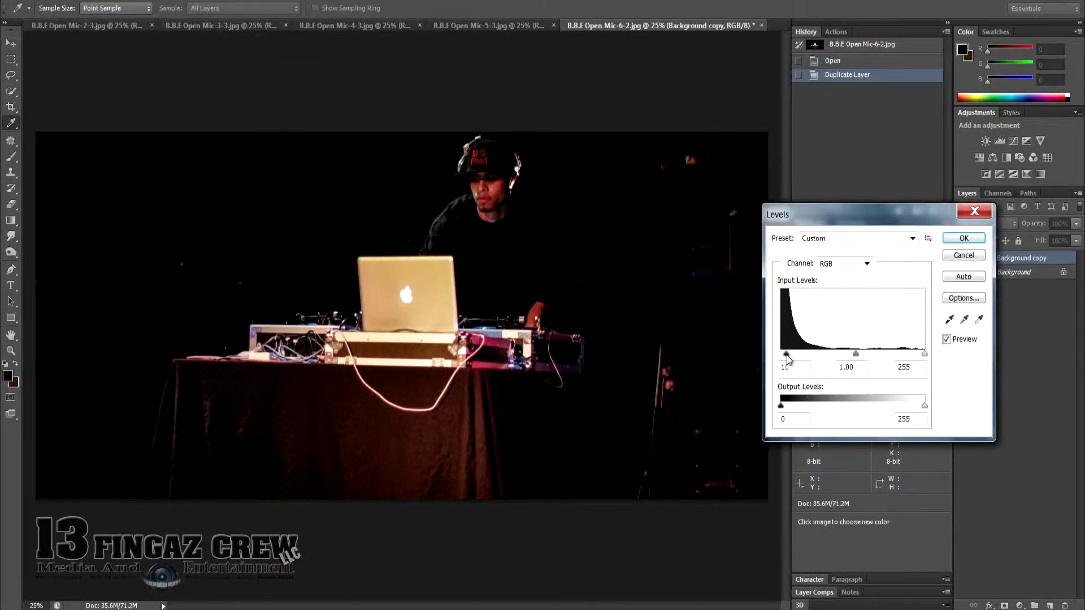
left_click(954, 240)
Apply a Vibrance adjustment to the DJ photo.
key("alt+i")
key("a")
key("v")
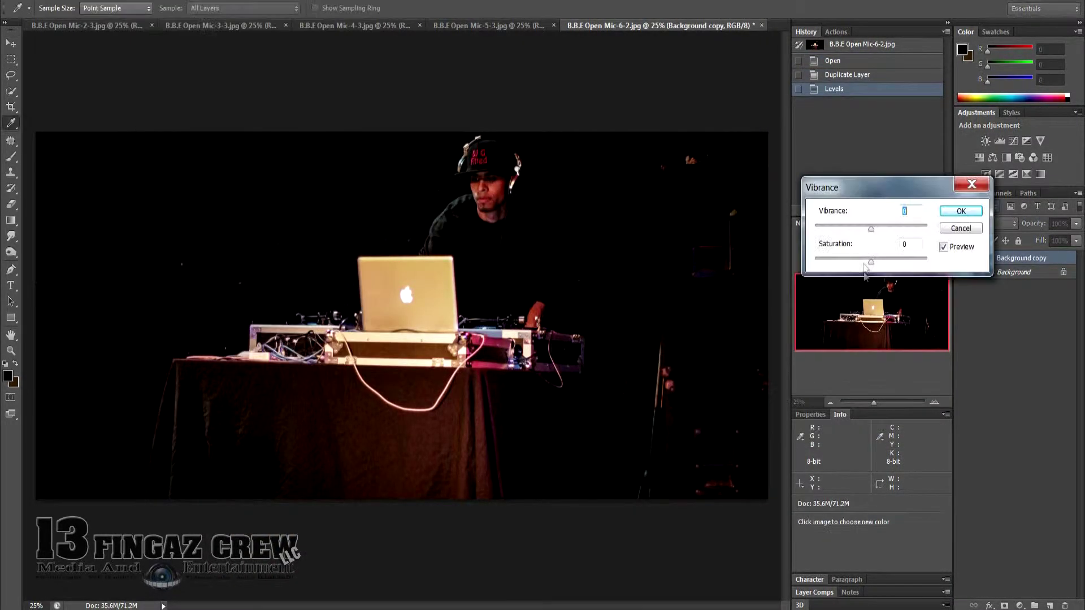
key("Return")
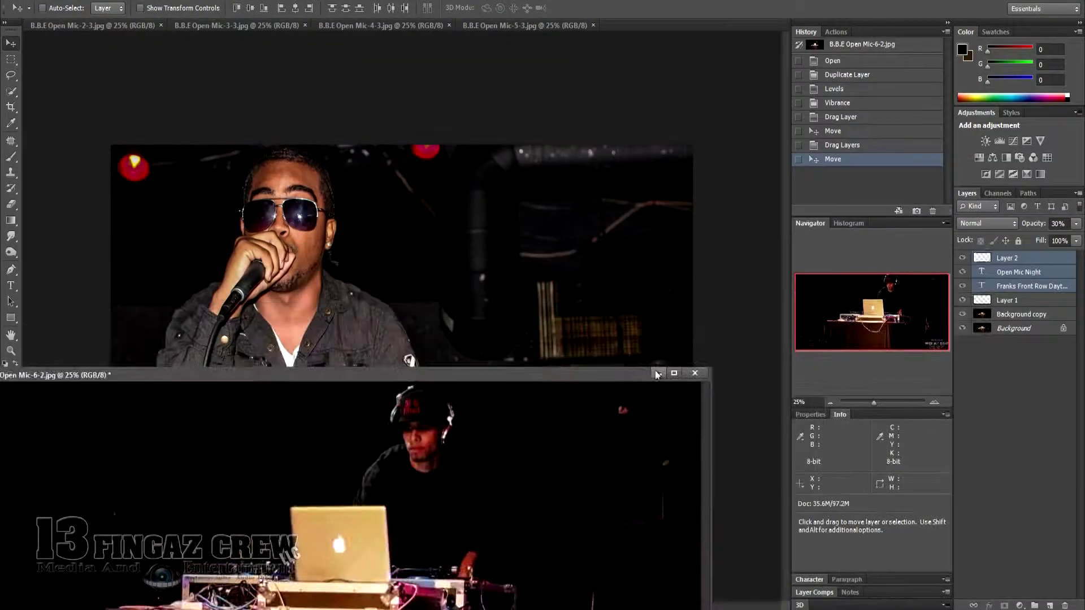
left_click(1000, 295)
Duplicate the Background and set the Levels black input to 13.
key("Return")
key("alt+i")
key("a")
key("l")
left_click_drag(781, 353, 787, 354)
key("Return")
Apply a Vibrance adjustment to the singer photo.
key("alt+i")
key("a")
key("v")
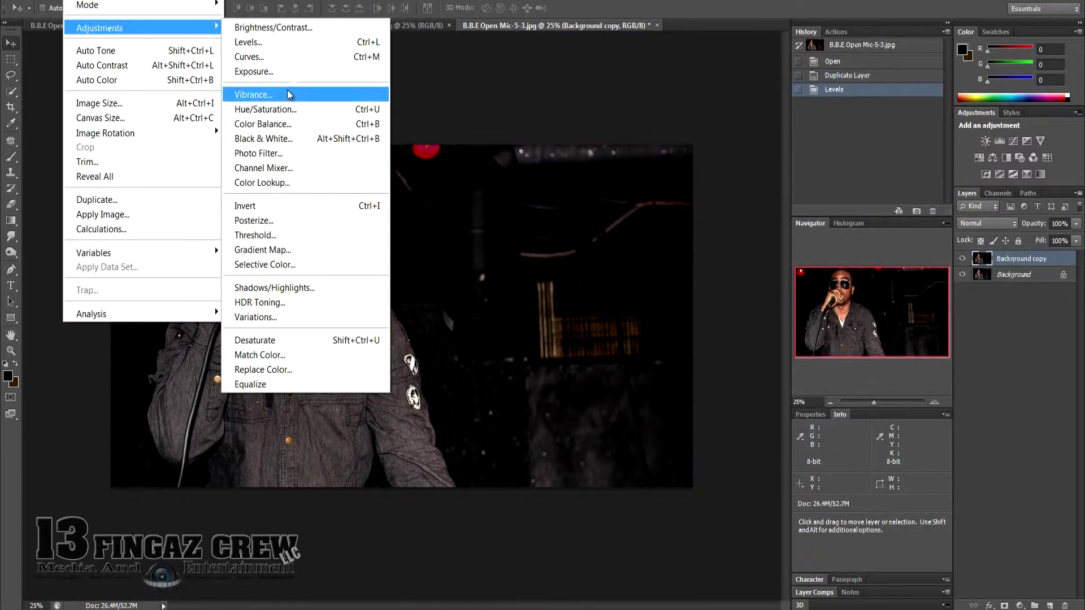
key("Return")
key("Return")
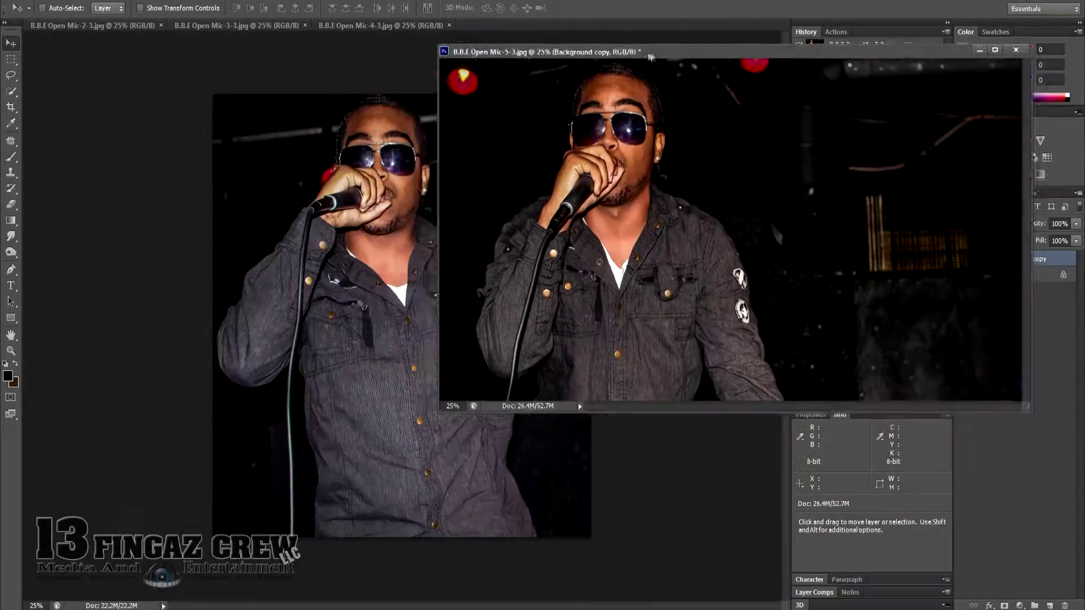
Copy the watermark layers from Open Mic-13 onto the singer photo, scale them, and nudge Layer 1 left.
left_click_drag(489, 25, 141, 61)
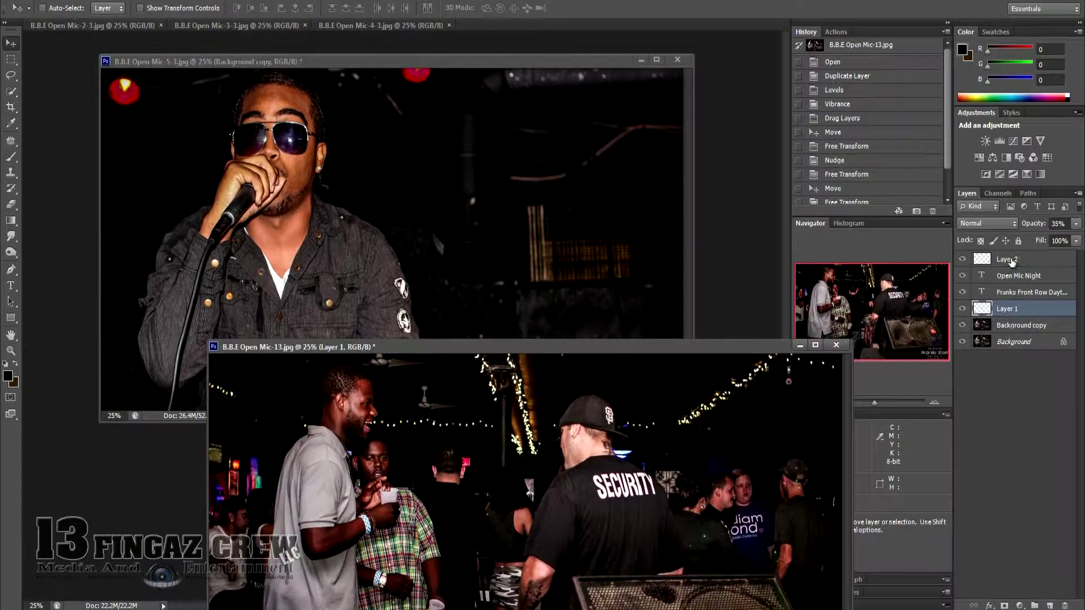
left_click(1012, 261, "shift")
mouse_move(1011, 261)
left_mouse_down()
mouse_move(396, 226)
mouse_move(235, 389)
left_mouse_up()
key("ctrl+t")
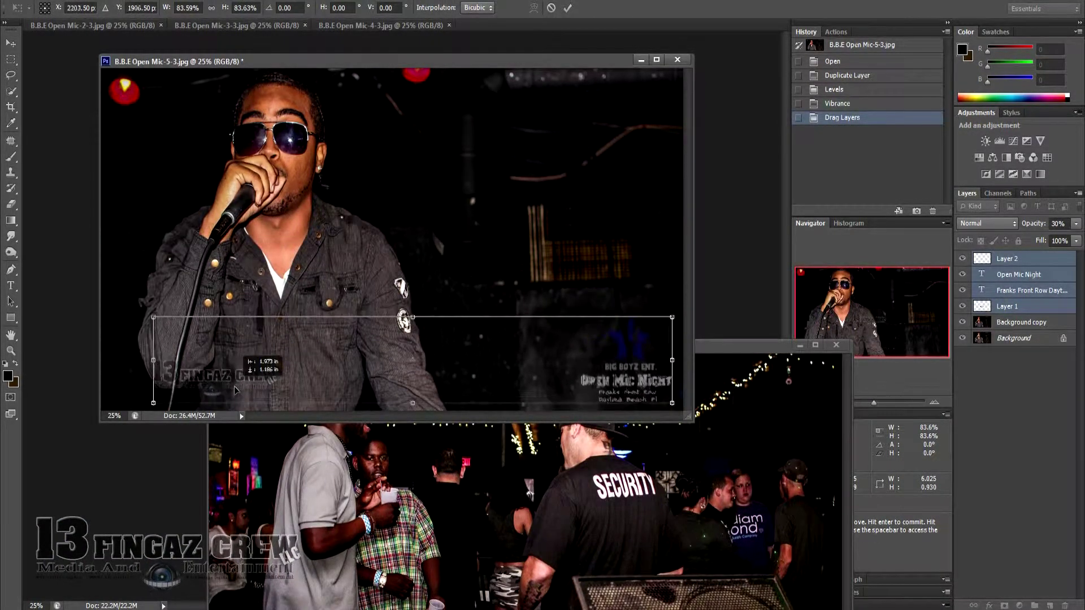
key("Return")
left_click(1006, 307)
key("Left")
key("Left")
key("Left")
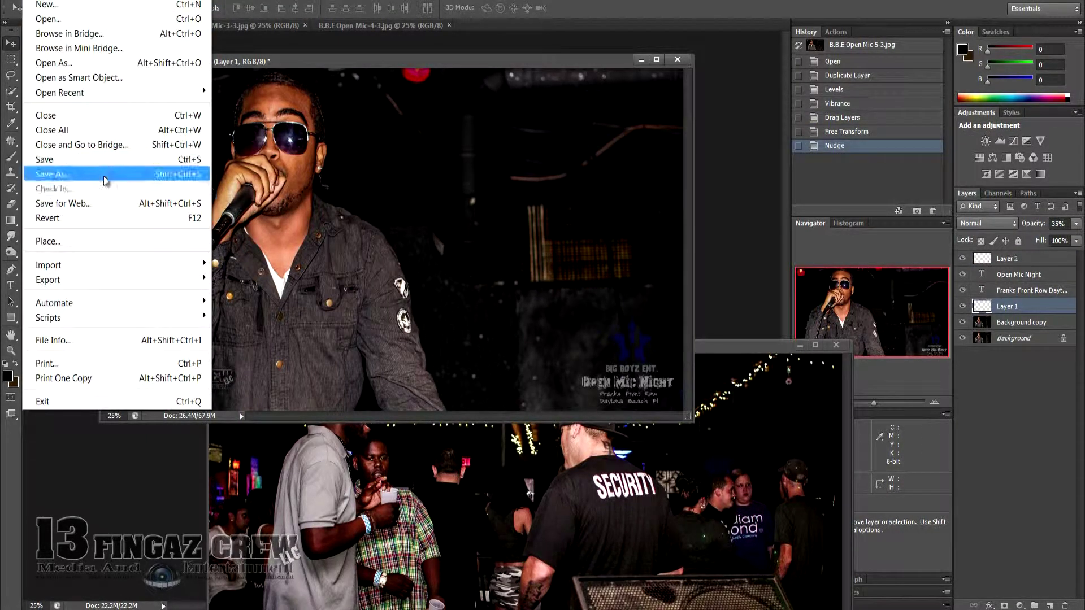
Start saving the photo as a JPEG named 'Al…'.
left_click(62, 171)
left_click(587, 425)
left_click(395, 299)
type("Al")
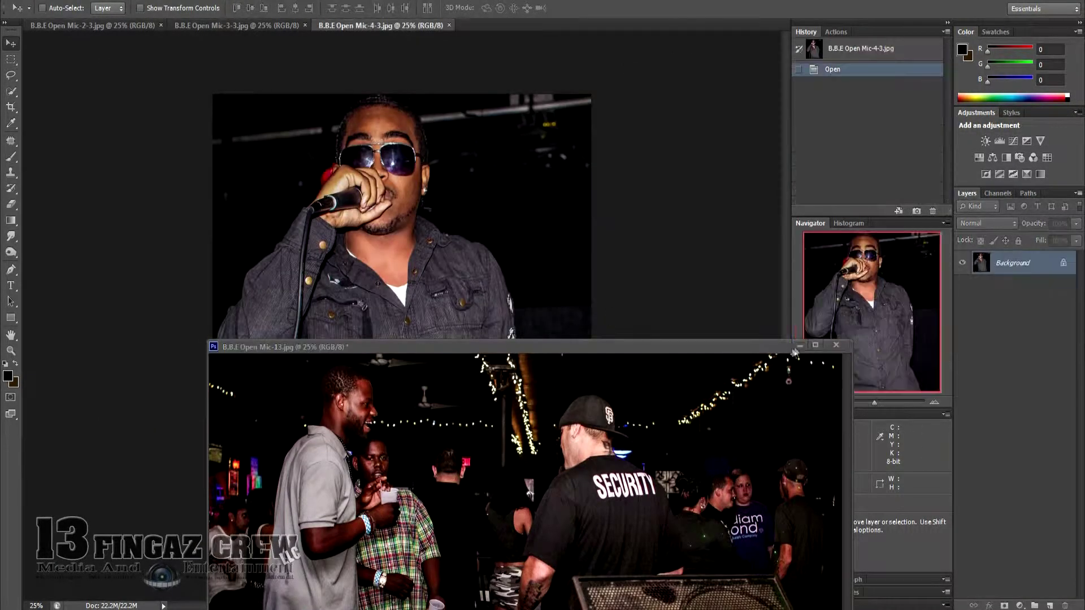
Copy the watermark layers into Open Mic-4-3, scale them to about 83%, and place them along the bottom.
left_click_drag(657, 541, 403, 288)
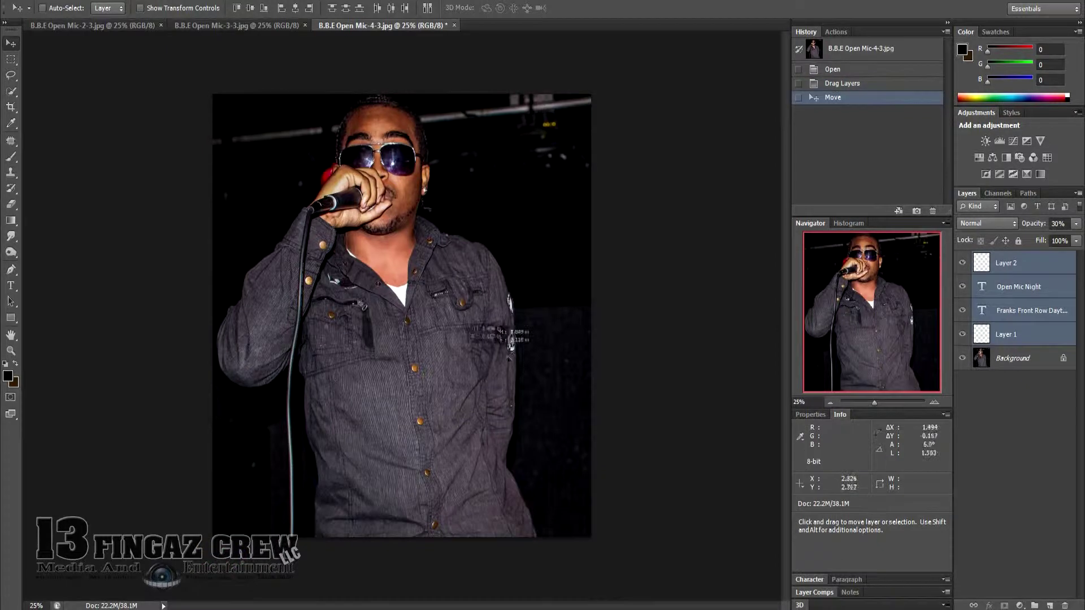
key("ctrl+t")
left_click_drag(250, 431, 356, 446)
left_click_drag(424, 486, 291, 490)
key("Return")
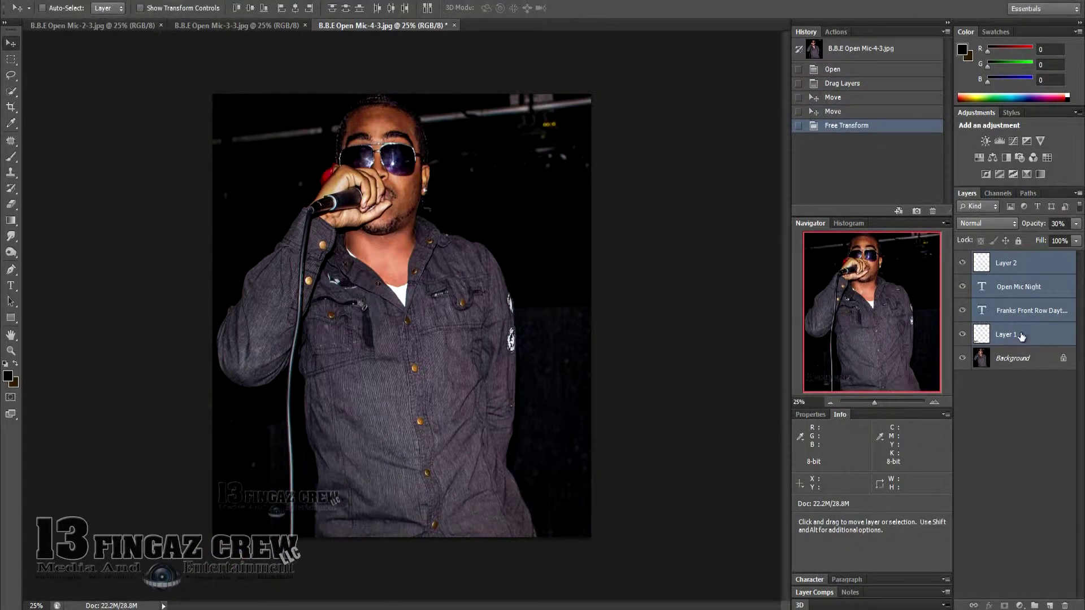
key("Left")
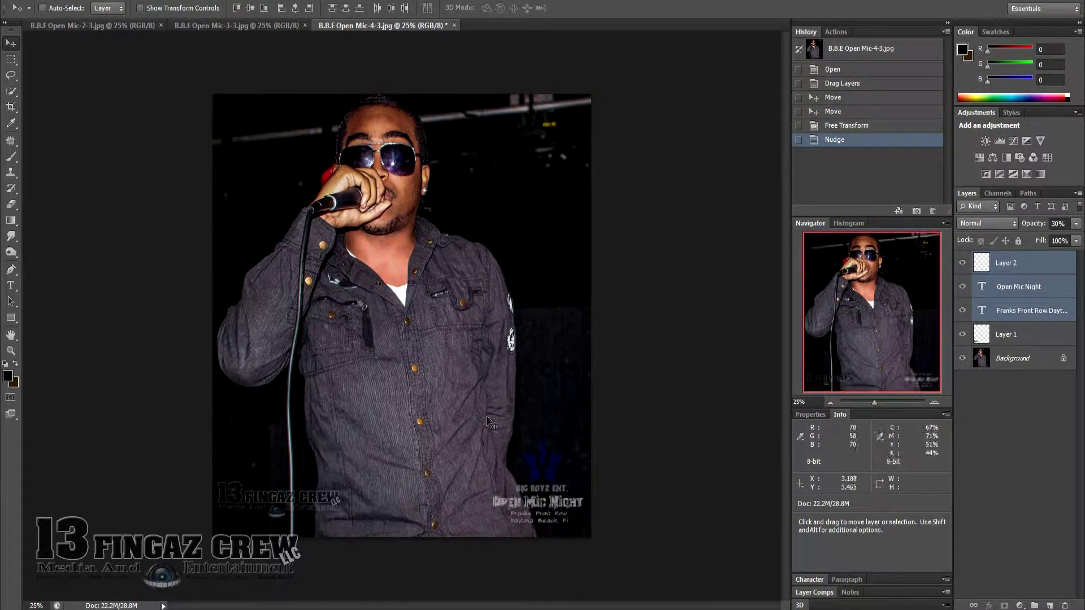
Reposition the Layer 1 logo on its own.
left_click(1005, 334)
key("Left")
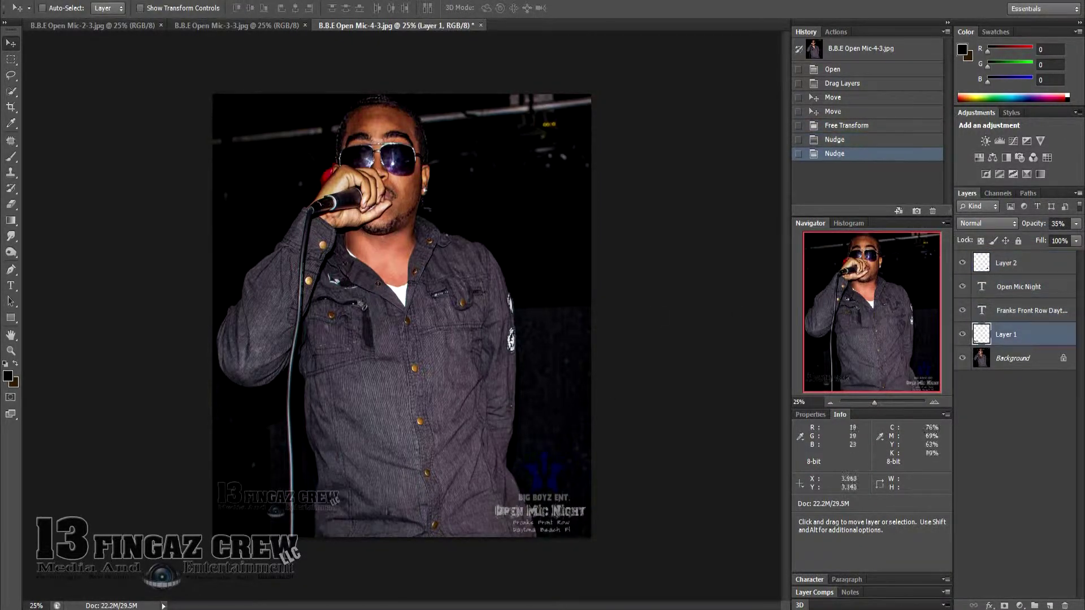
left_click_drag(288, 498, 533, 117)
Save the photo as a JPEG and close it.
key("ctrl+shift+s")
left_click(826, 425)
left_click(395, 299)
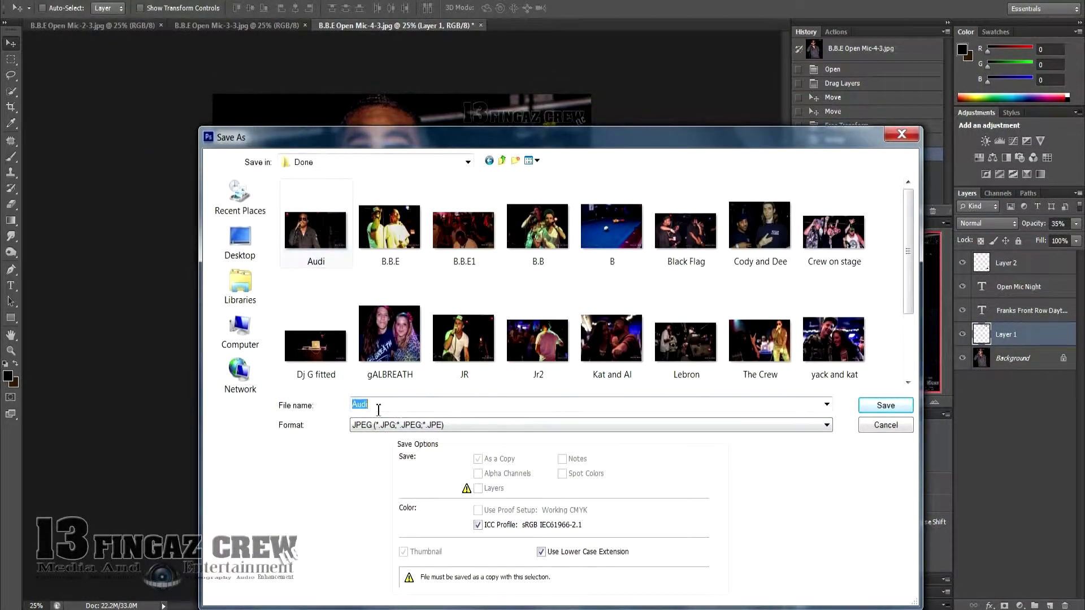
key("Return")
key("ctrl+w")
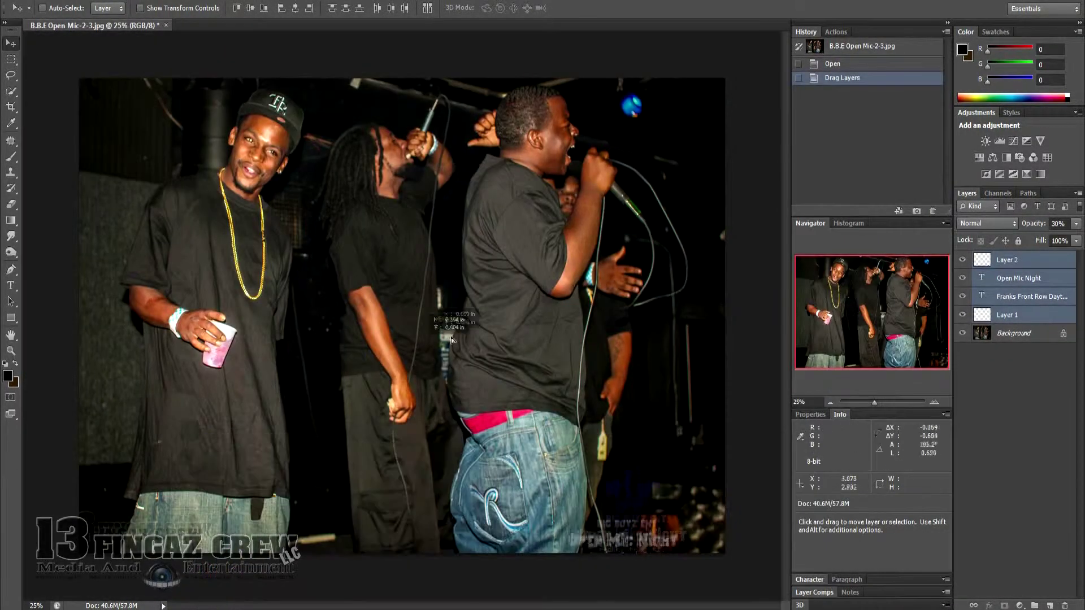
Shift the watermarks slightly right and nudge the Layer 1 logo.
left_click_drag(459, 324, 461, 324)
key("Right")
left_click(993, 315)
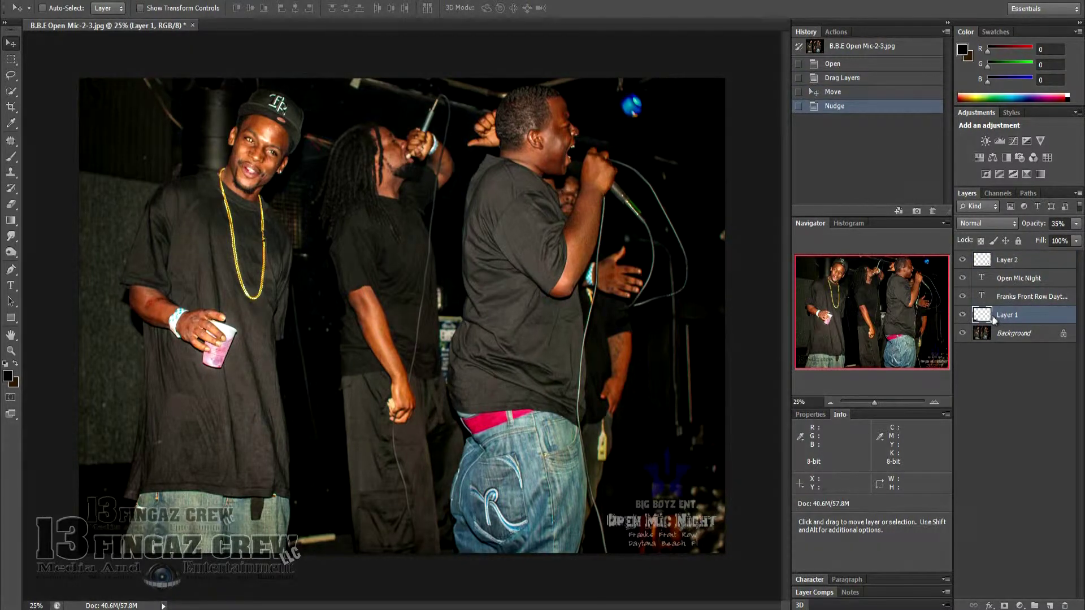
Duplicate the Background and set the Levels black input to 8.
left_click(1013, 333)
left_click(640, 190)
key("ctrl+l")
left_click_drag(781, 354, 785, 355)
left_click(963, 238)
Boost the vibrance and begin saving a copy of the photo.
left_click(328, 100)
left_click_drag(871, 226, 883, 229)
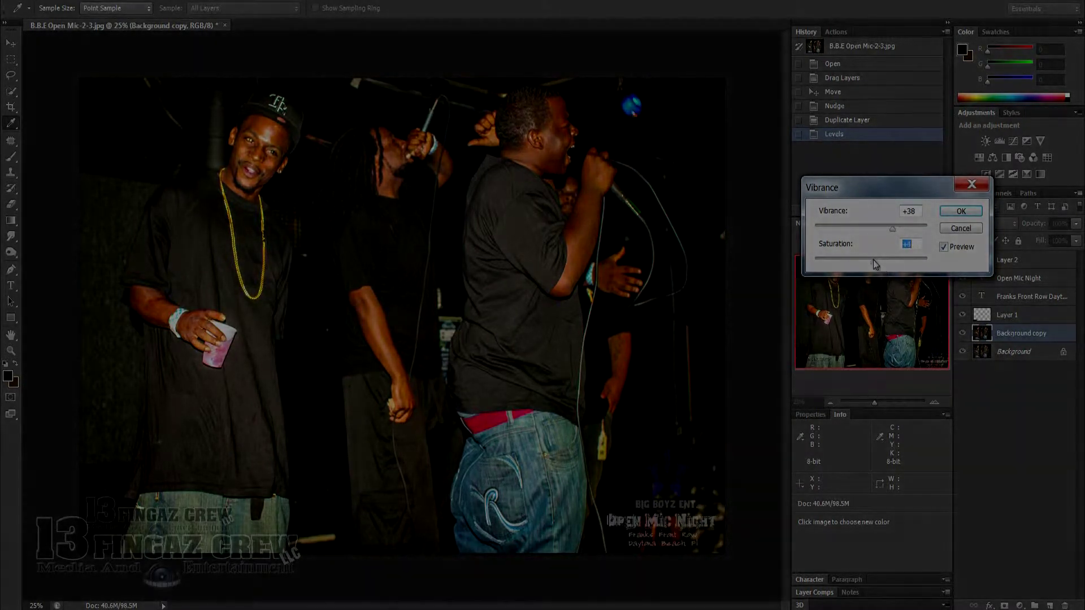
left_click(961, 210)
left_click(34, 0)
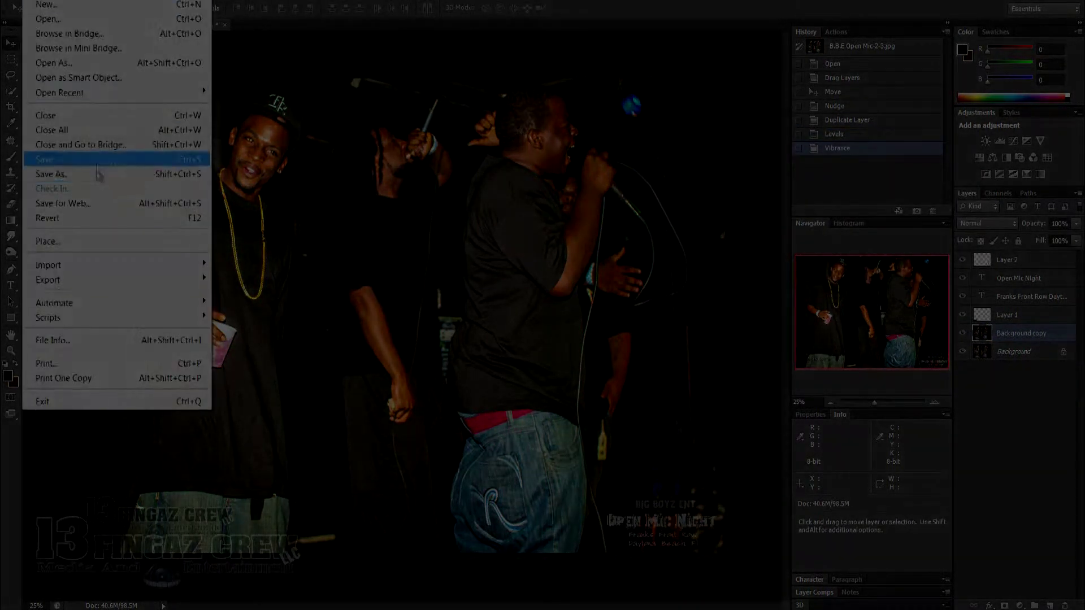
left_click(99, 174)
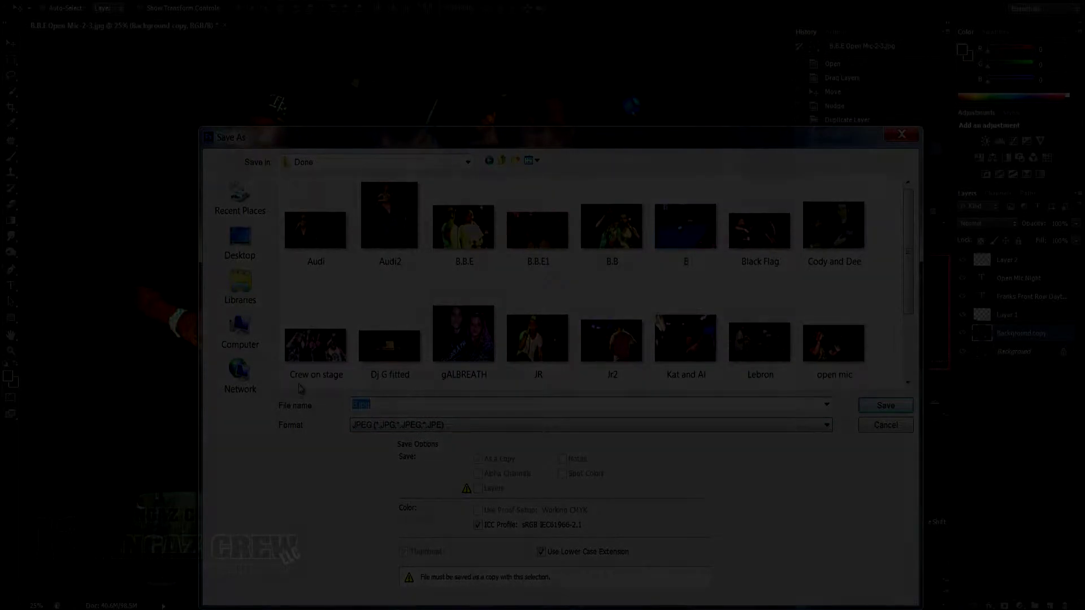